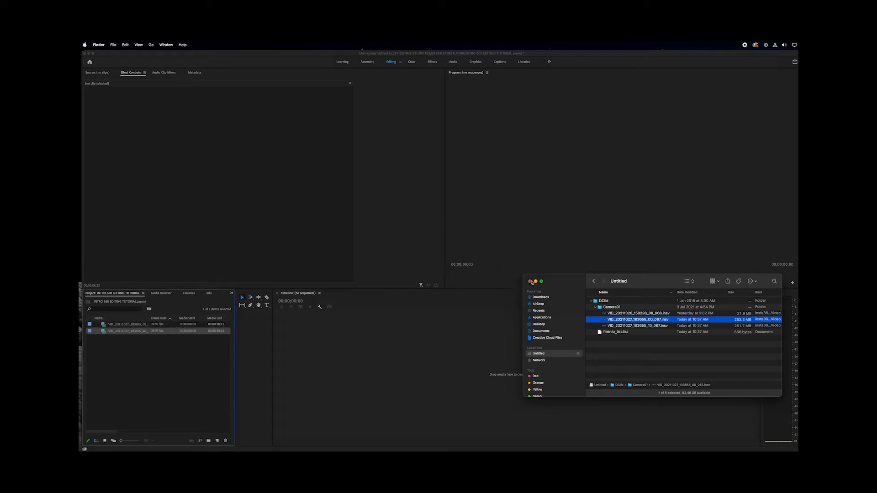
Create a sequence from the first video clip, then trim its end to 00:00:34:29 and shorten its start
{"action": "left_click", "coordinate": [116, 325]}
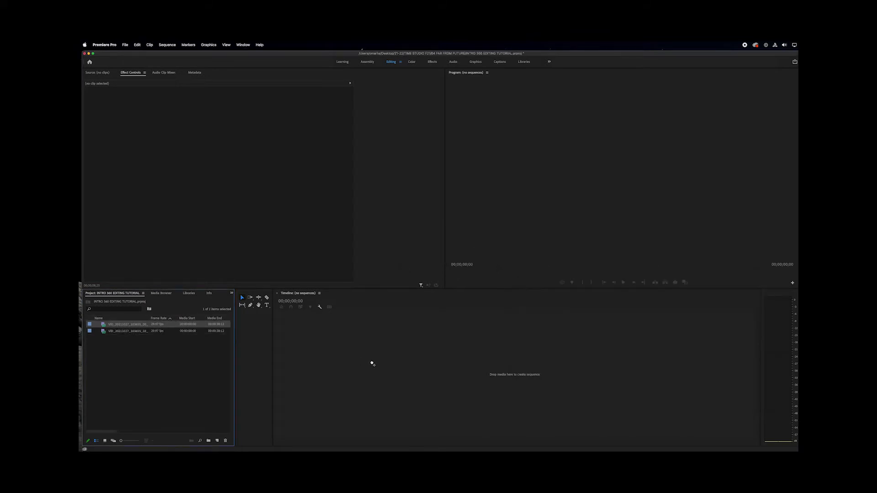
{"action": "left_click_drag", "start_coordinate": [432, 377], "coordinate": [433, 378]}
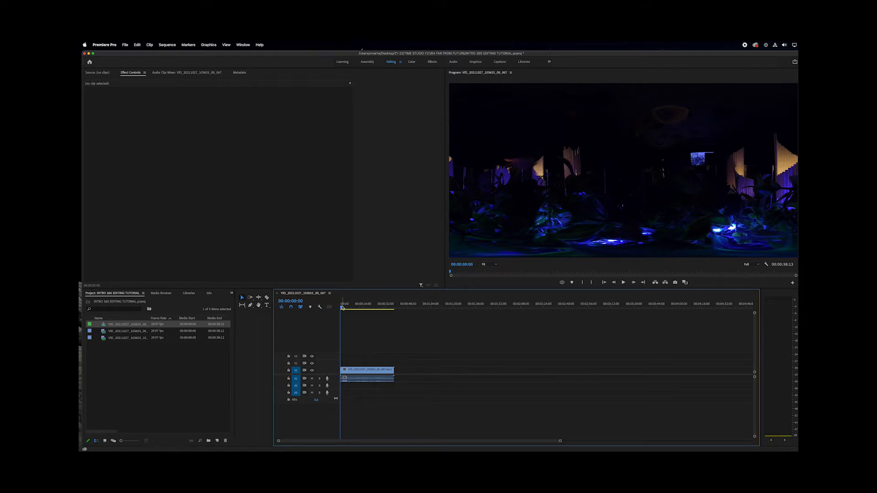
{"action": "left_click_drag", "start_coordinate": [343, 308], "coordinate": [390, 310]}
{"action": "left_click_drag", "start_coordinate": [393, 370], "coordinate": [390, 371]}
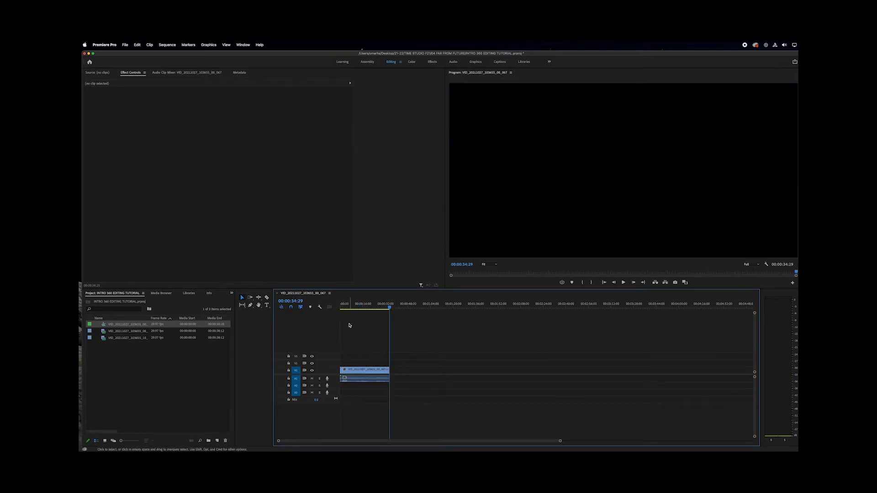
{"action": "left_click", "coordinate": [341, 307]}
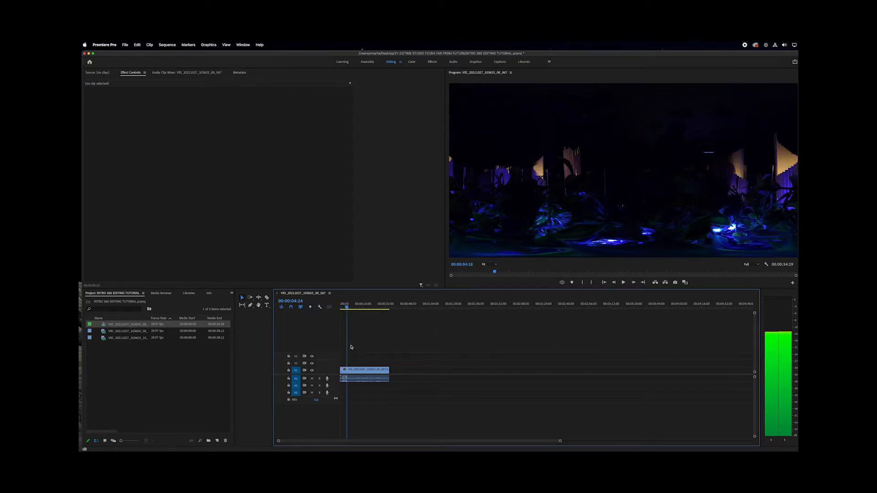
{"action": "left_click_drag", "start_coordinate": [341, 370], "coordinate": [350, 369]}
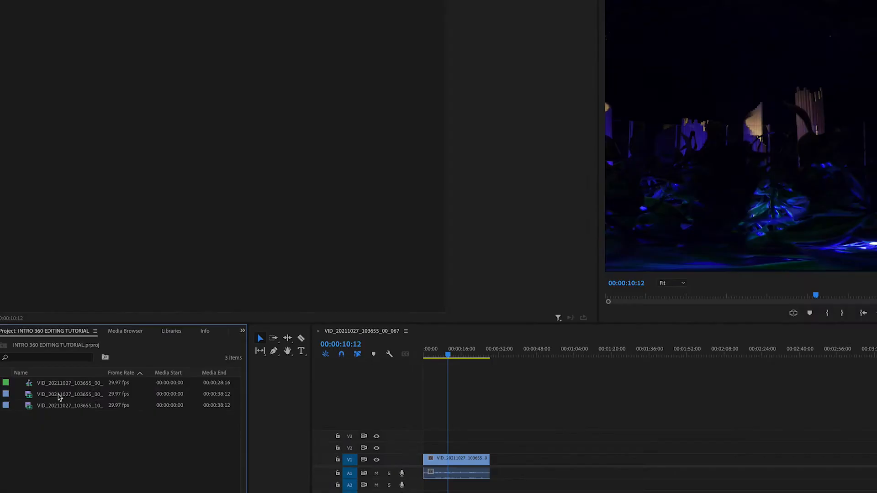
Mark a source range ending at 00:00:32:25 in the VID_20211027_103655_00 footage and append it after the first timeline clip
{"action": "double_click", "coordinate": [60, 398]}
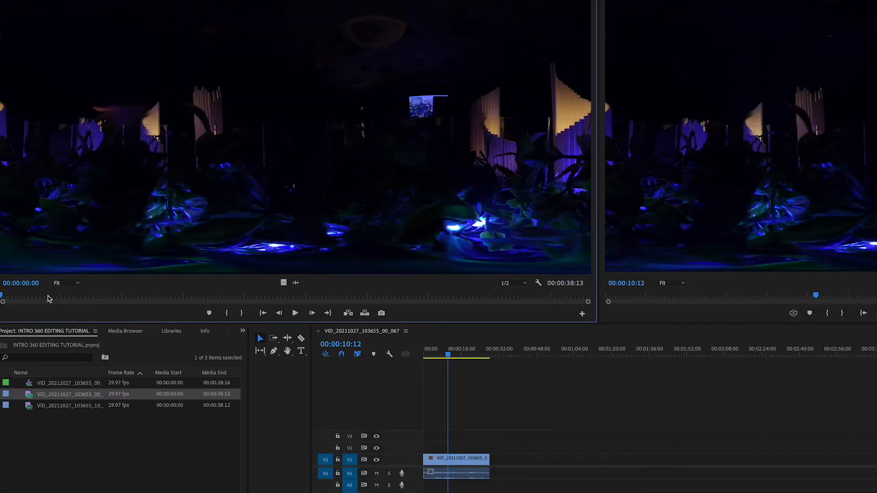
{"action": "left_click_drag", "start_coordinate": [15, 296], "coordinate": [503, 304]}
{"action": "key", "text": "i"}
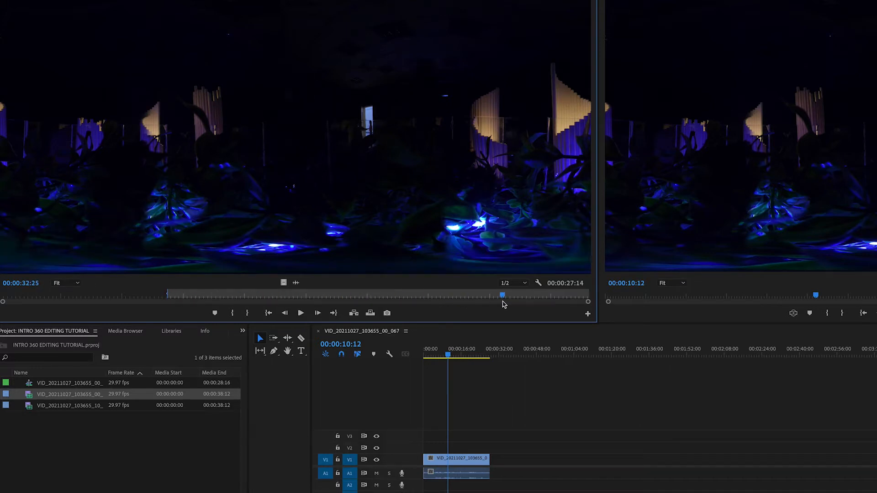
{"action": "key", "text": "o"}
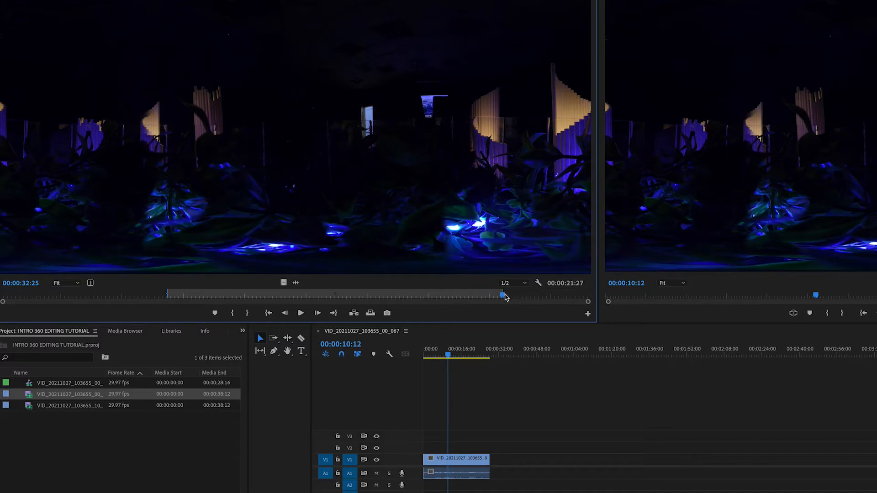
{"action": "left_click_drag", "start_coordinate": [420, 267], "coordinate": [492, 469]}
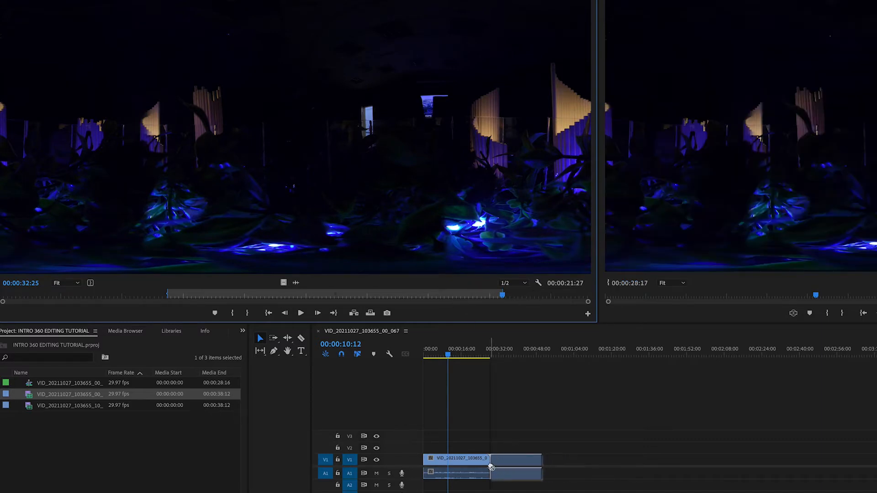
{"action": "left_click", "coordinate": [169, 72]}
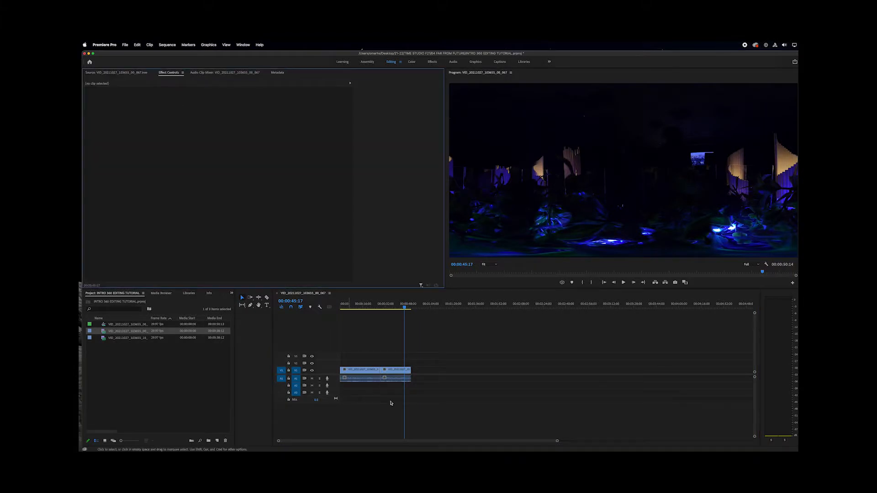
Unlink the second timeline clip's audio from its video and delete that audio
{"action": "left_click", "coordinate": [391, 370]}
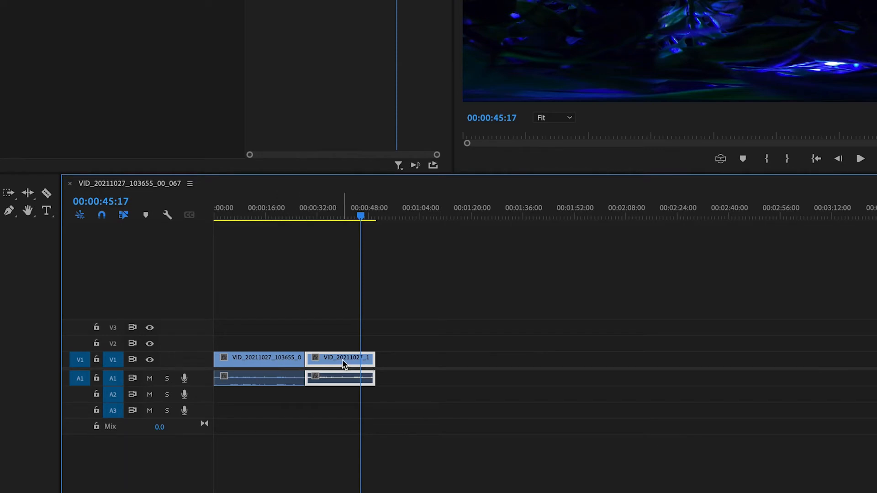
{"action": "right_click", "coordinate": [343, 361]}
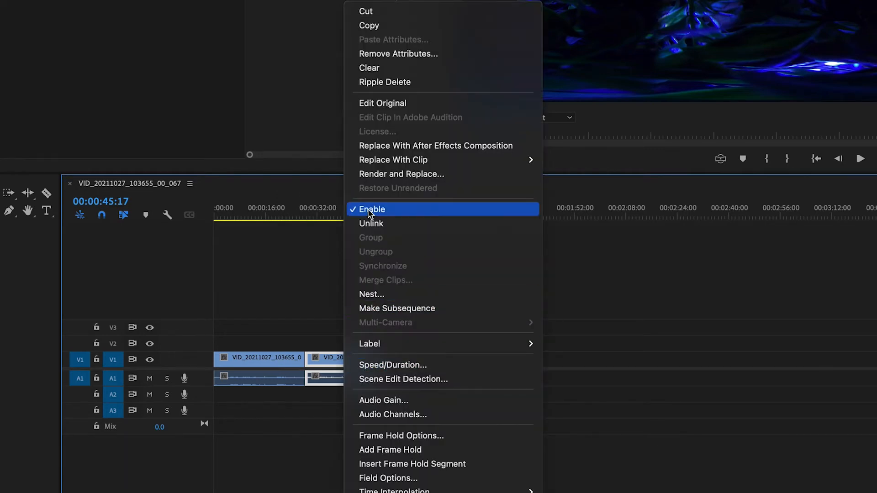
{"action": "left_click", "coordinate": [371, 225]}
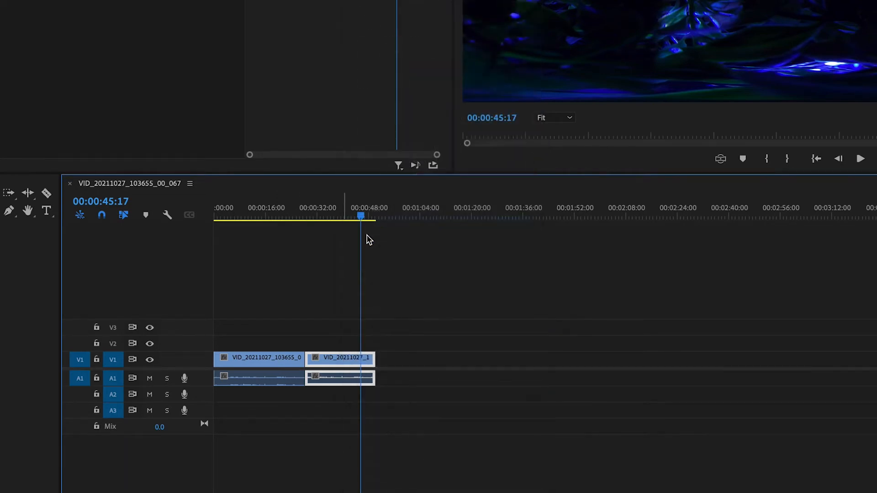
{"action": "left_click", "coordinate": [346, 387]}
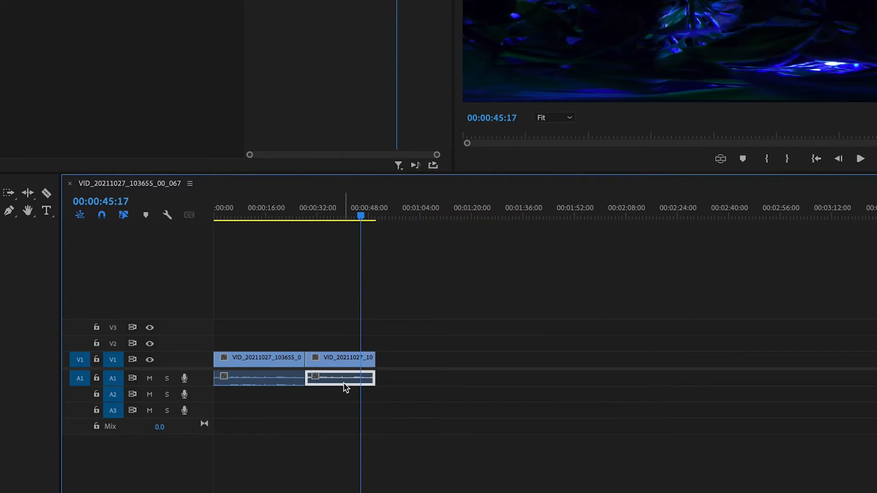
{"action": "key", "text": "Delete"}
Unlink the first timeline clip's audio from its video and delete that audio
{"action": "left_click", "coordinate": [270, 362]}
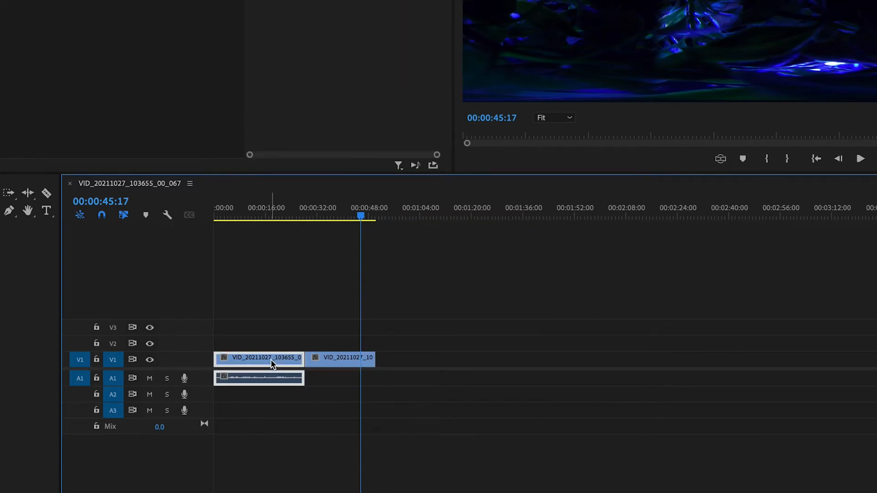
{"action": "right_click", "coordinate": [270, 359]}
{"action": "left_click", "coordinate": [322, 225]}
{"action": "left_click", "coordinate": [254, 378]}
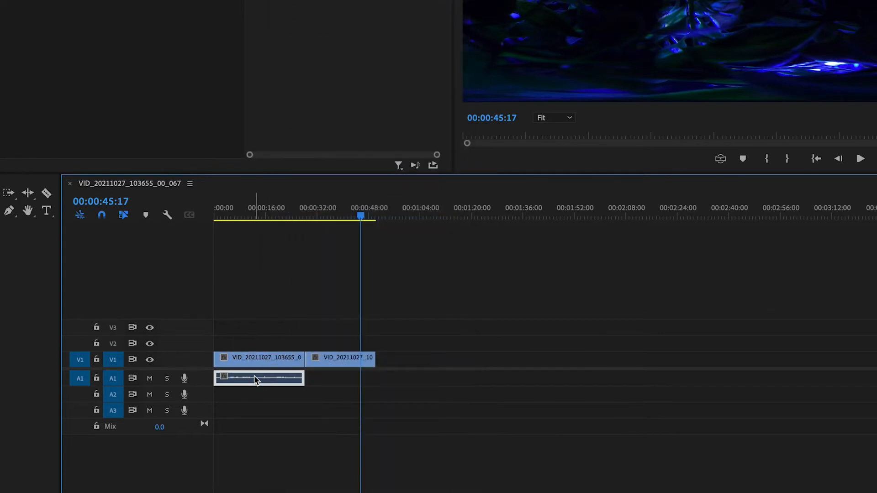
{"action": "key", "text": "Delete"}
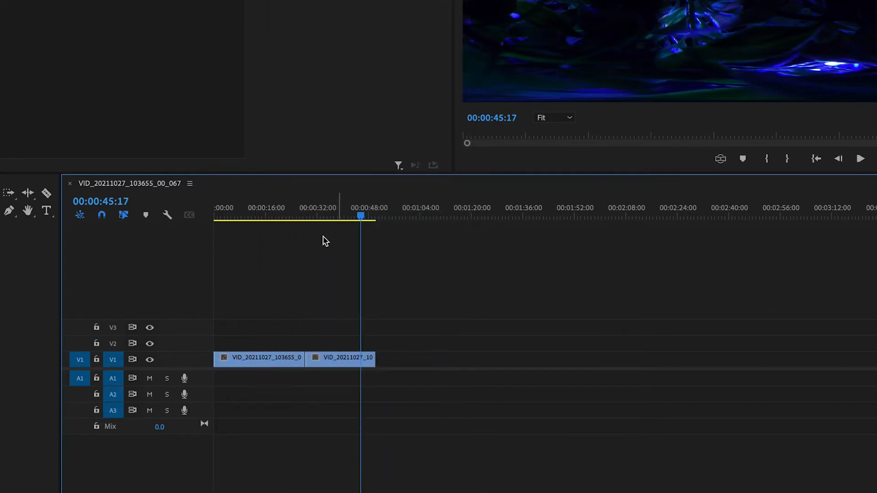
Add the Toggle VR Video Display control to the Program monitor and turn on the VR view at 00:00:42:23
{"action": "left_click_drag", "start_coordinate": [272, 219], "coordinate": [359, 235]}
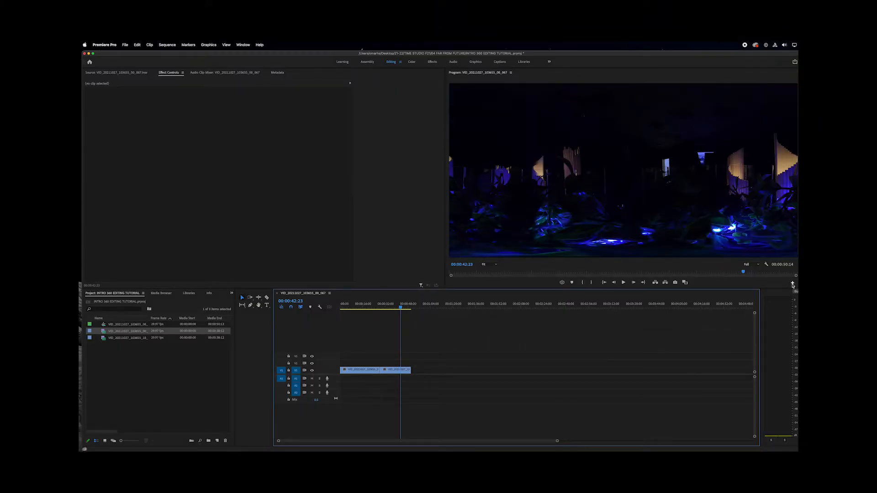
{"action": "left_click", "coordinate": [793, 285]}
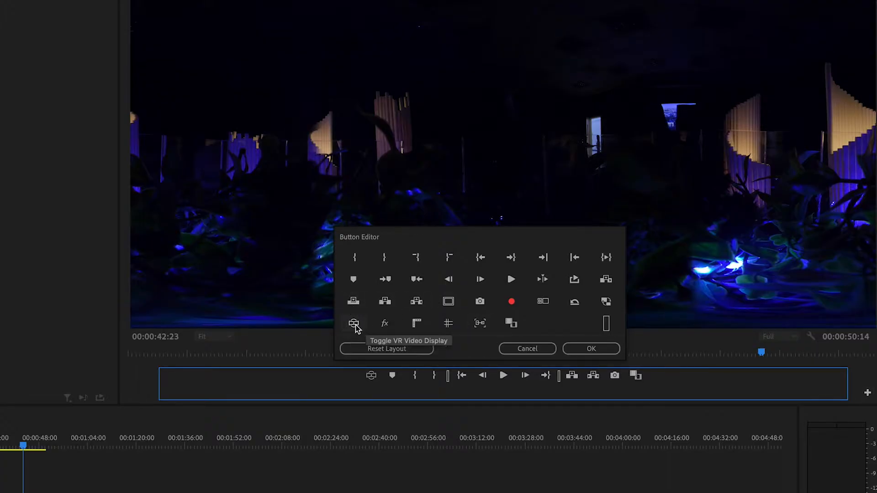
{"action": "left_click_drag", "start_coordinate": [354, 326], "coordinate": [372, 383]}
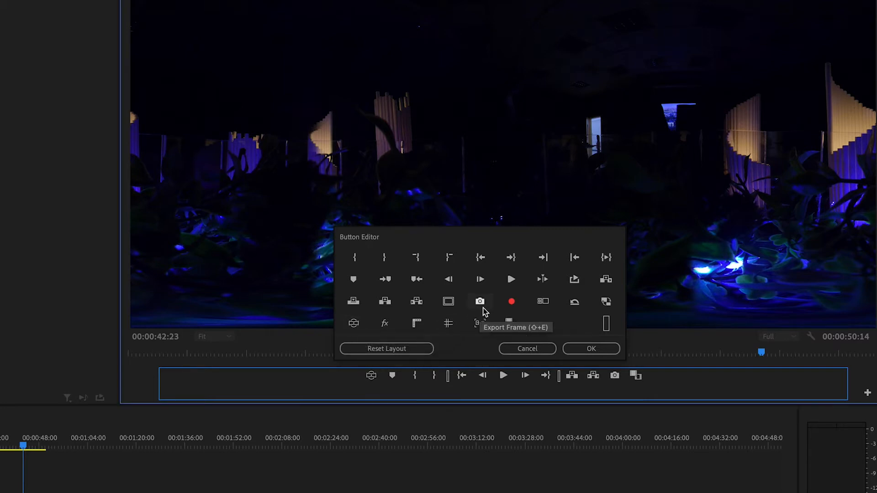
{"action": "left_click_drag", "start_coordinate": [504, 322], "coordinate": [618, 378]}
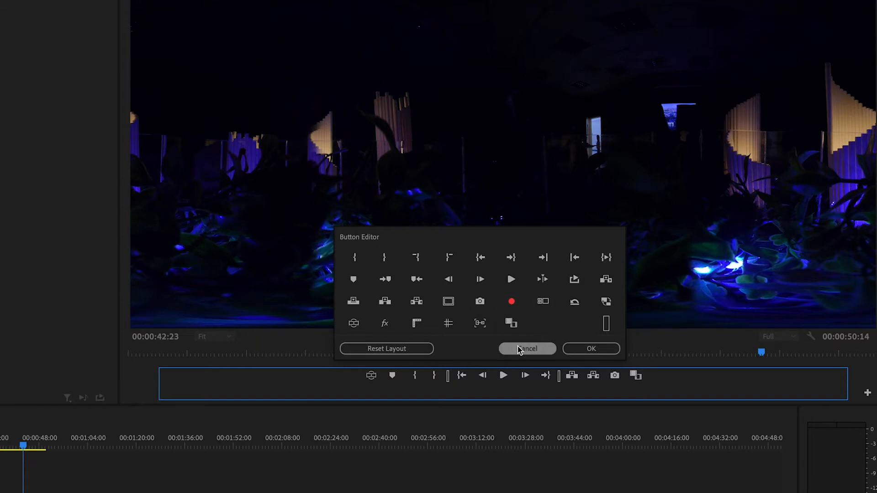
{"action": "left_click", "coordinate": [579, 351]}
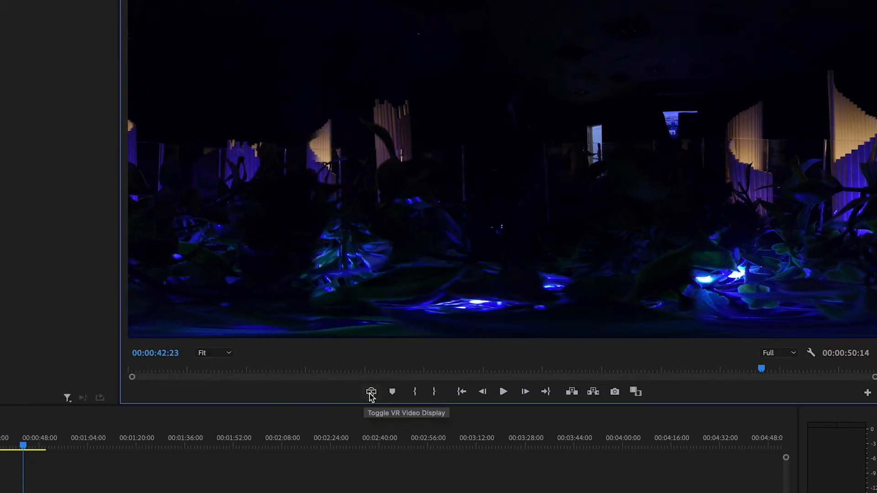
{"action": "left_click", "coordinate": [371, 393]}
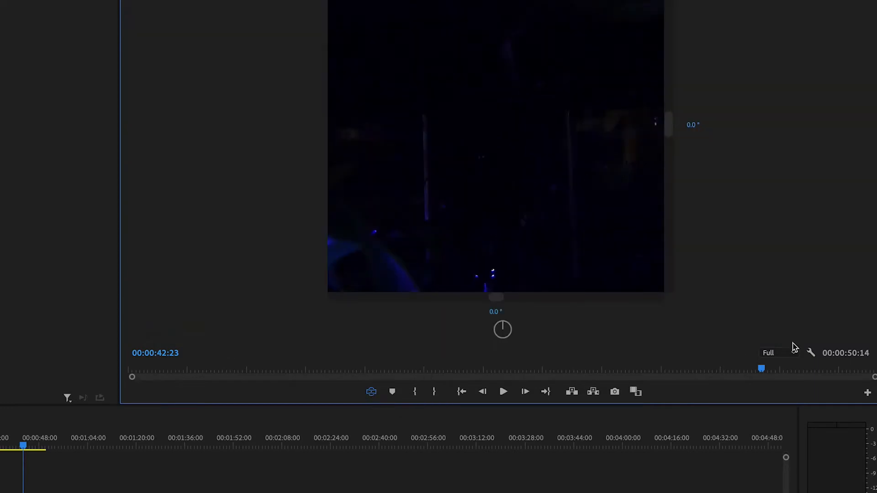
Set the VR video's horizontal monitor view to 180° in the Program monitor
{"action": "left_click", "coordinate": [810, 353]}
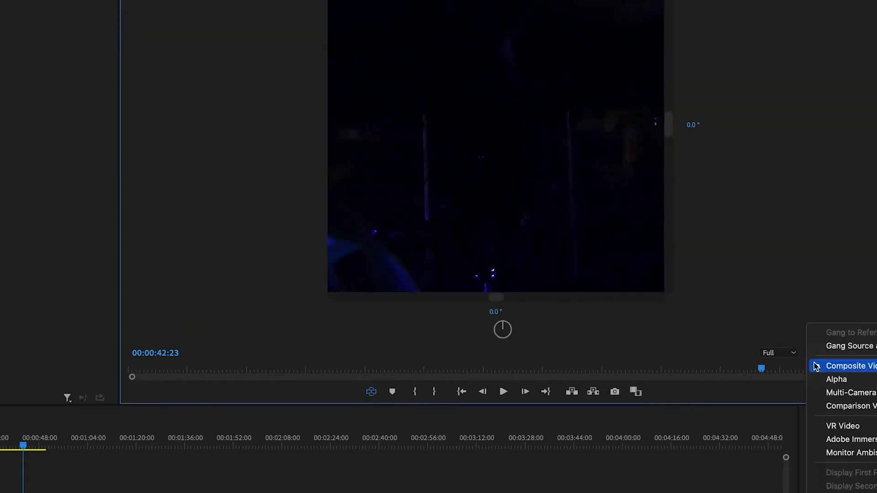
{"action": "left_click", "coordinate": [828, 427]}
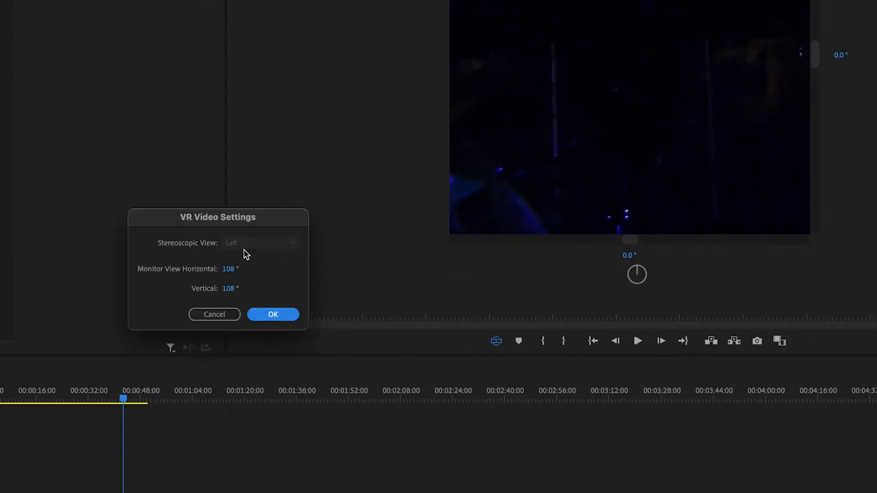
{"action": "left_click_drag", "start_coordinate": [229, 273], "coordinate": [350, 284]}
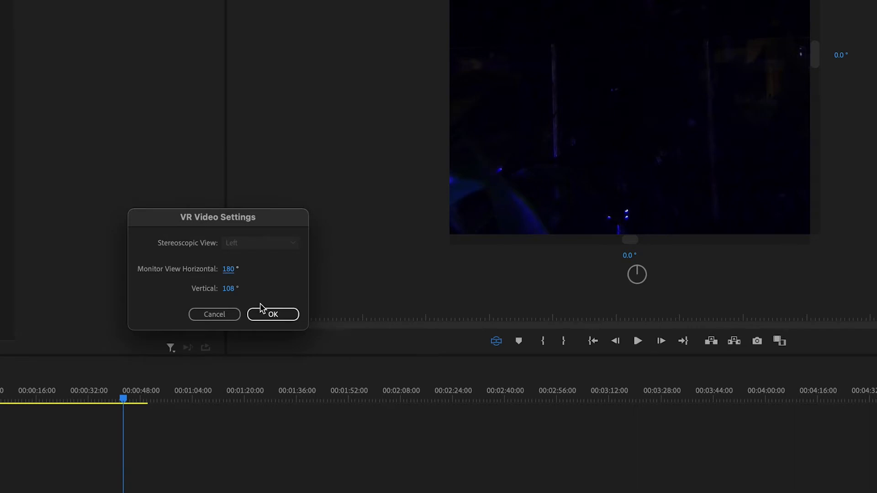
{"action": "left_click", "coordinate": [273, 315]}
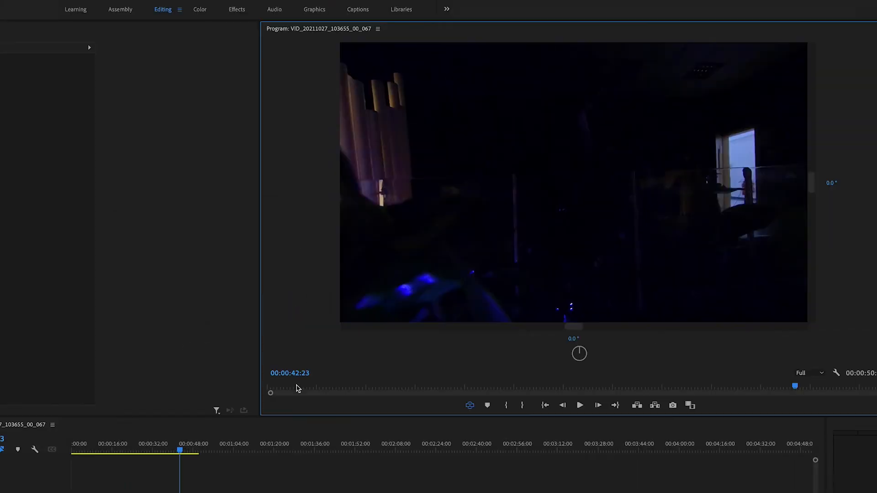
{"action": "left_click_drag", "start_coordinate": [586, 248], "coordinate": [681, 145]}
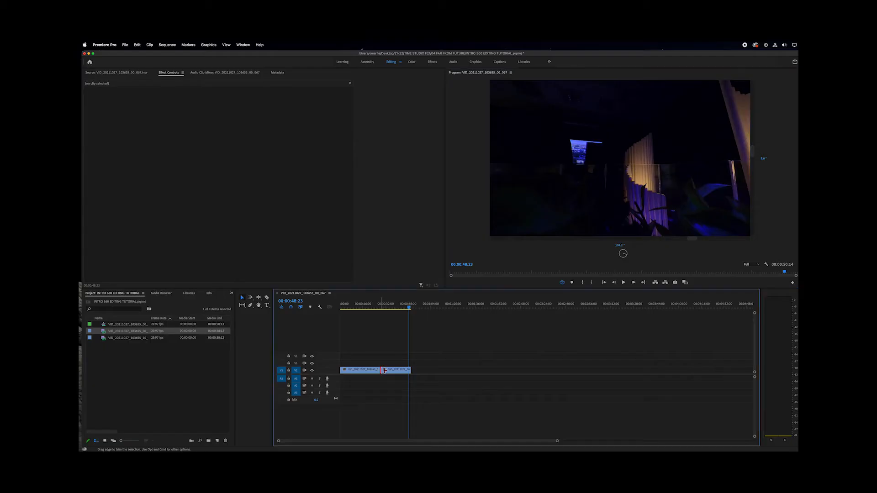
Shorten the second clip on V1 and place a duplicate of it directly after it
{"action": "left_click_drag", "start_coordinate": [382, 370], "coordinate": [419, 374]}
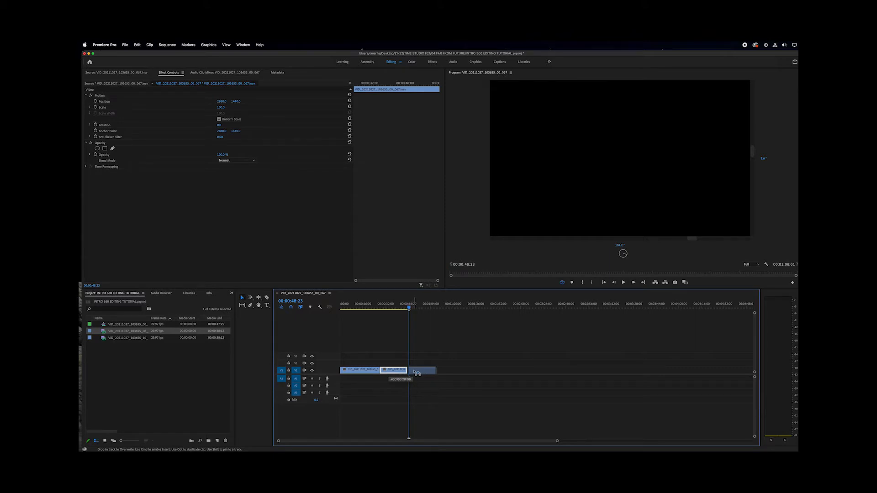
{"action": "left_click_drag", "start_coordinate": [414, 372], "coordinate": [414, 372]}
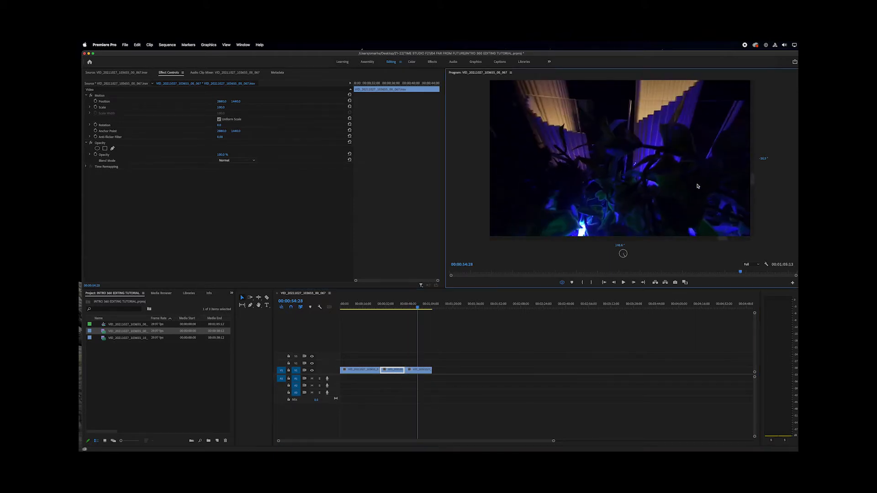
{"action": "left_click_drag", "start_coordinate": [697, 186], "coordinate": [692, 186]}
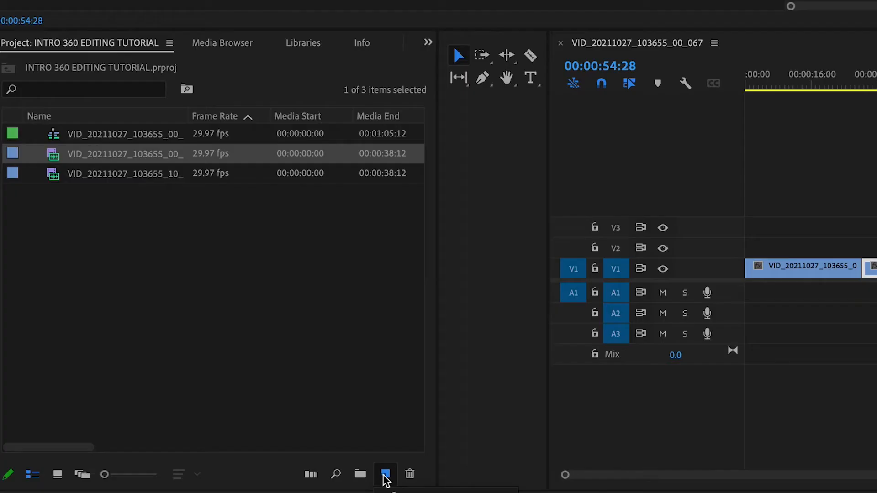
Create a 5760 × 2880 adjustment layer at 29.97 fps and place it on V2 across all the clips
{"action": "left_click", "coordinate": [217, 441]}
{"action": "left_click", "coordinate": [394, 417]}
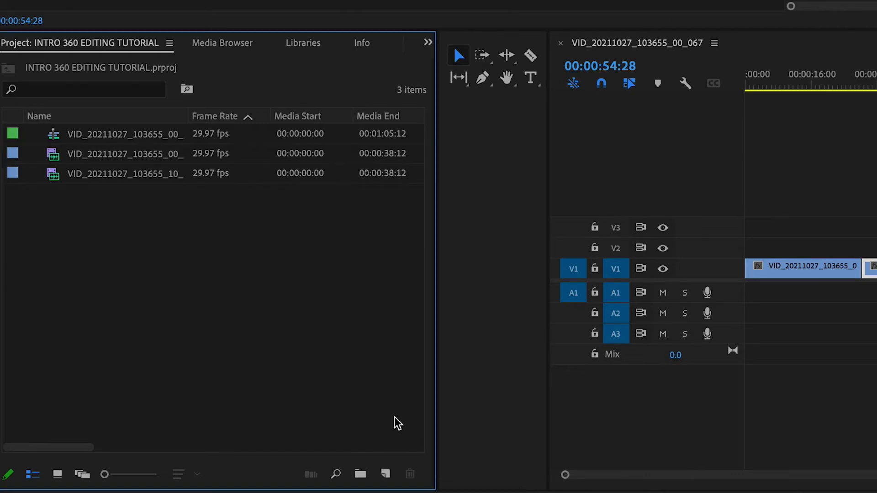
{"action": "left_click", "coordinate": [386, 475]}
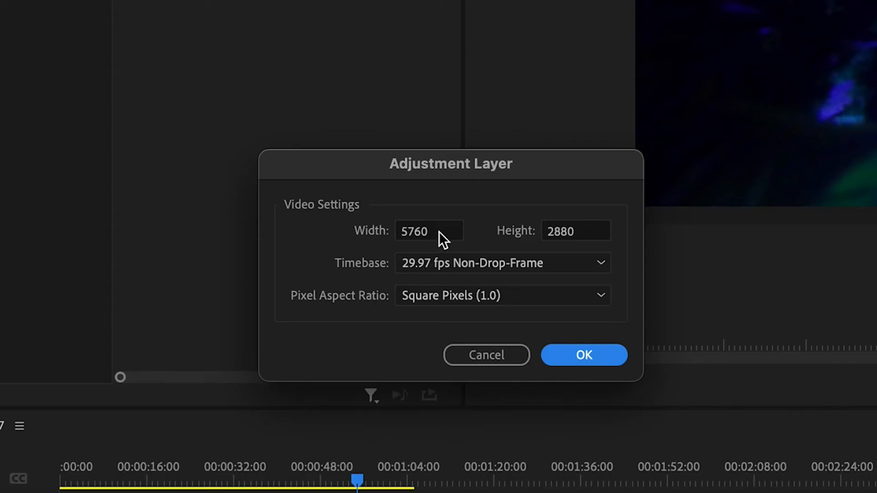
{"action": "left_click", "coordinate": [570, 354]}
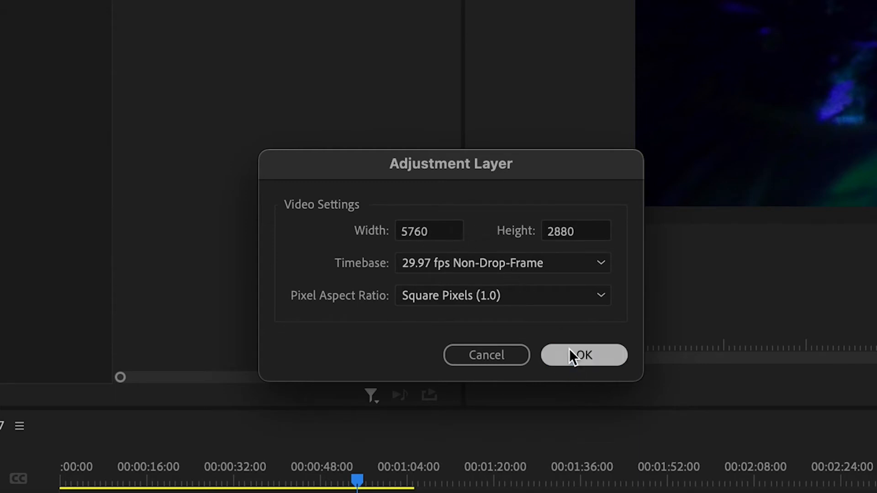
{"action": "left_click_drag", "start_coordinate": [103, 269], "coordinate": [832, 365]}
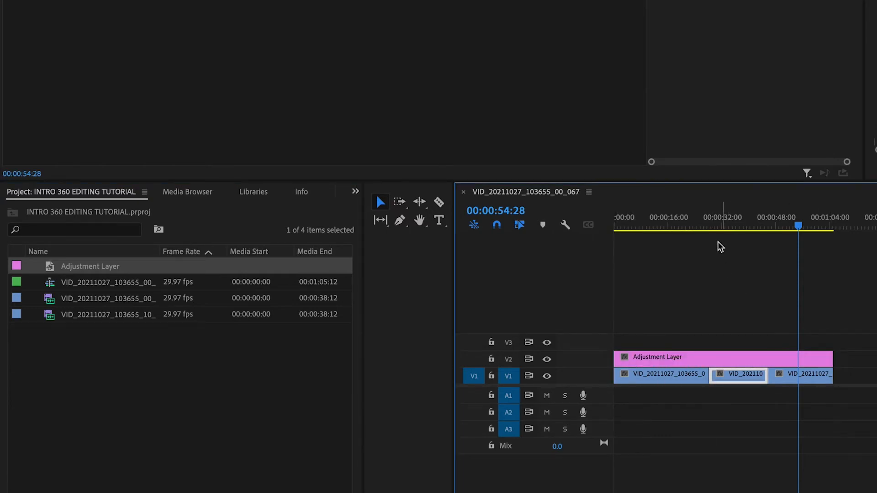
Move the playhead to 00:00:33:11 and reset the Color workspace to its saved layout
{"action": "left_click", "coordinate": [727, 220]}
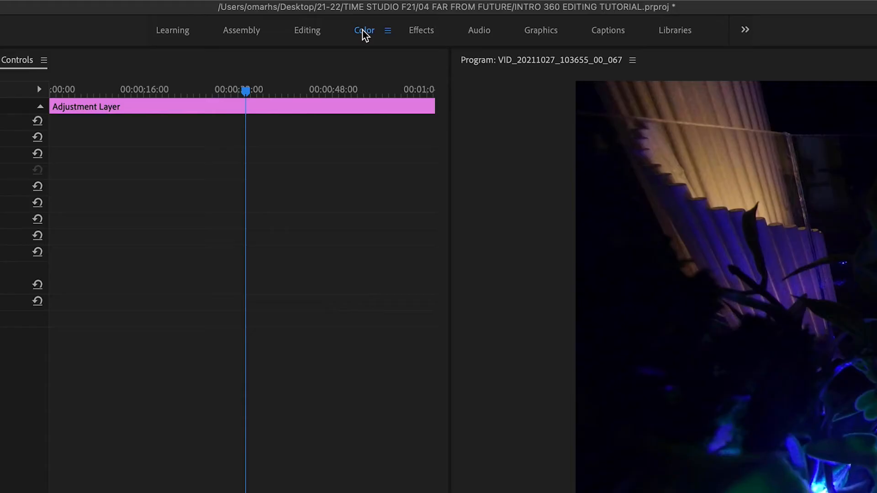
{"action": "left_click", "coordinate": [387, 31]}
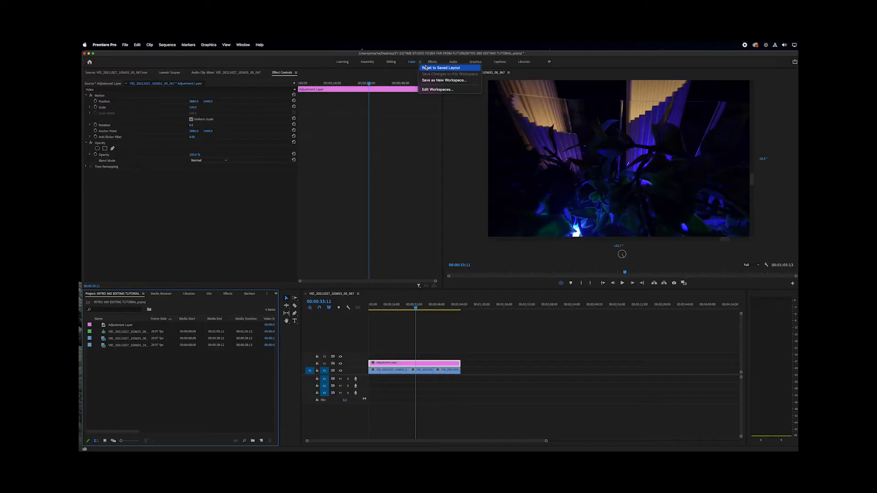
{"action": "left_click", "coordinate": [403, 43]}
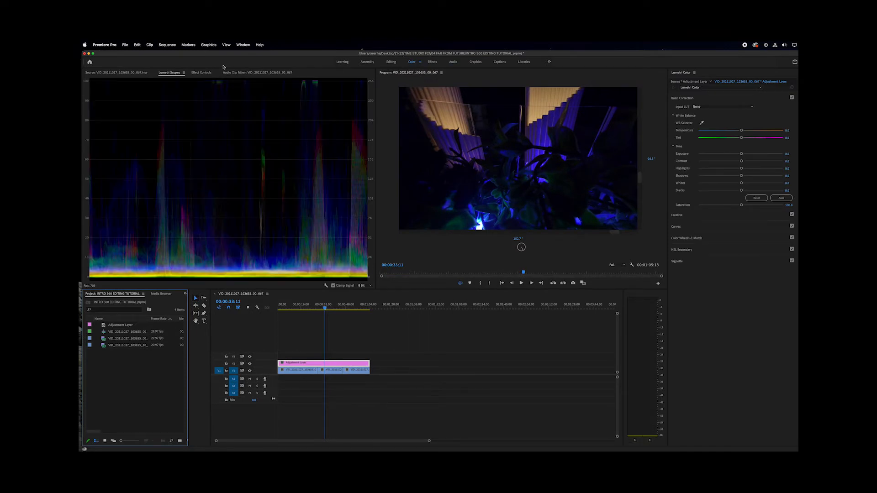
Show the adjustment layer's effect controls and widen the Program monitor for the VR view
{"action": "left_click", "coordinate": [200, 73]}
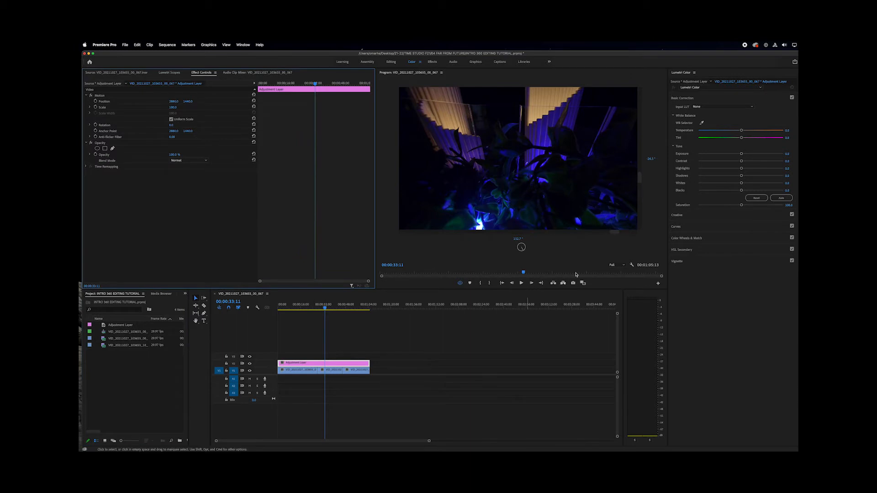
{"action": "left_click_drag", "start_coordinate": [668, 99], "coordinate": [700, 102]}
{"action": "left_click_drag", "start_coordinate": [477, 200], "coordinate": [468, 144]}
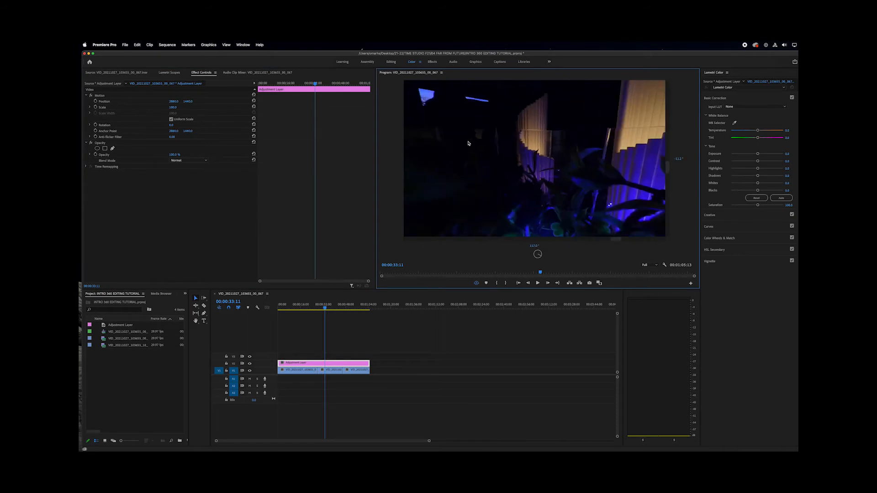
{"action": "left_click_drag", "start_coordinate": [579, 191], "coordinate": [539, 204]}
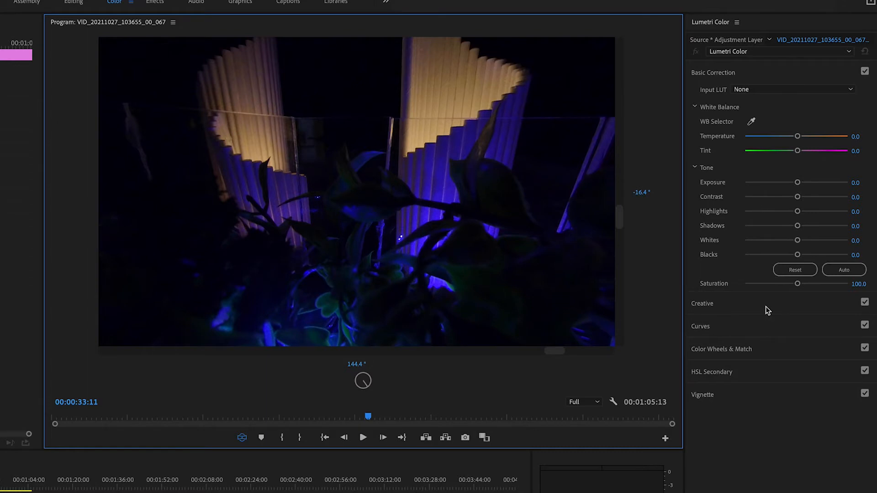
Try the CineSpace2383sRGB6bit creative look on the adjustment layer with an intensity of 102.2
{"action": "left_click", "coordinate": [741, 215]}
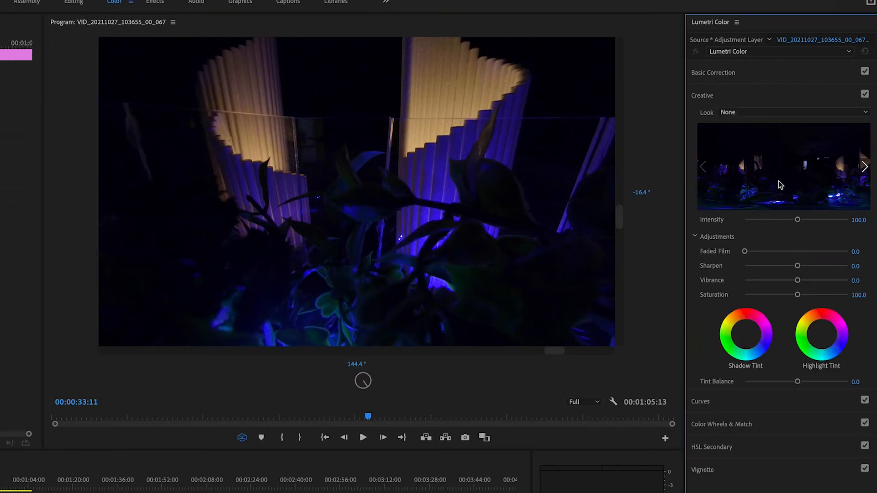
{"action": "left_click", "coordinate": [738, 112]}
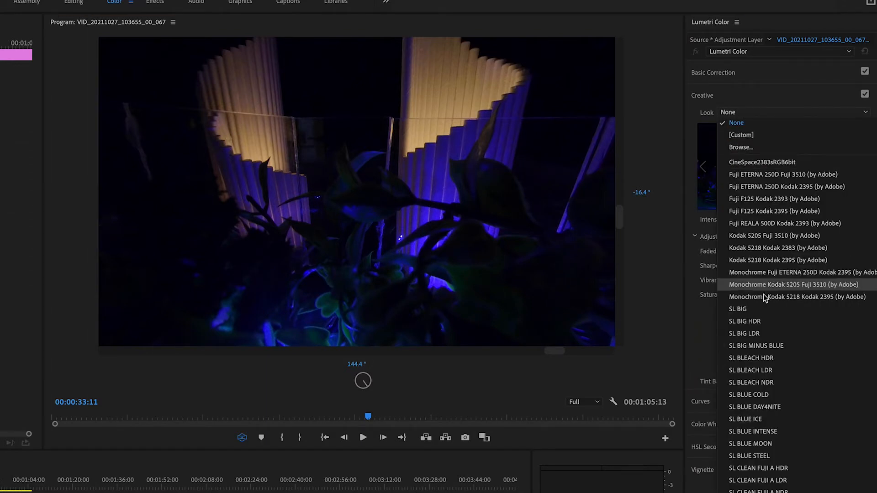
{"action": "left_click", "coordinate": [740, 95]}
{"action": "left_click", "coordinate": [742, 97]}
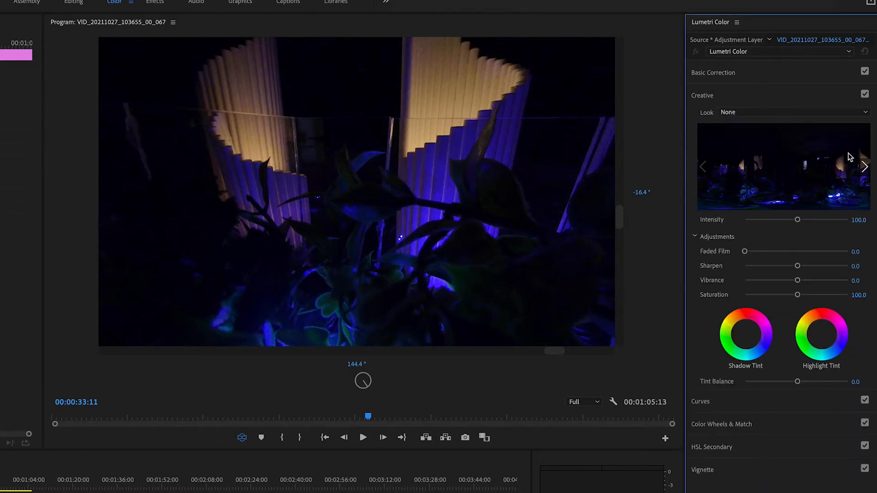
{"action": "mouse_move", "coordinate": [863, 166]}
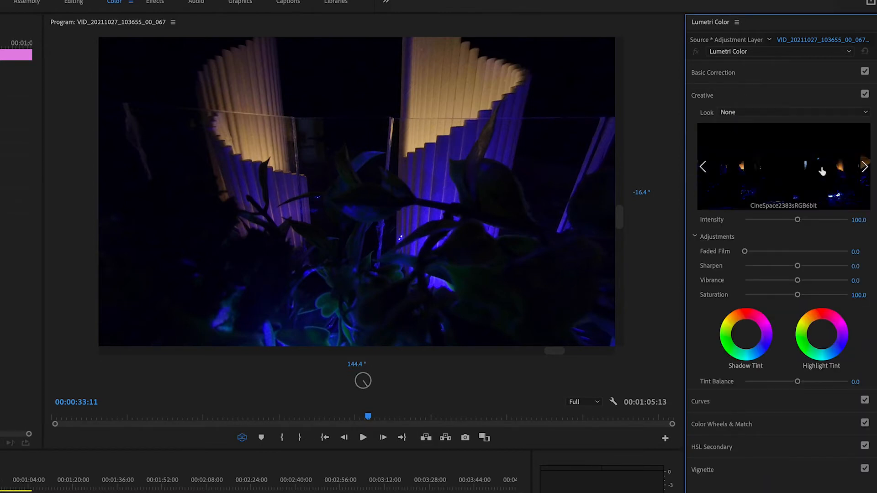
{"action": "left_click", "coordinate": [808, 172]}
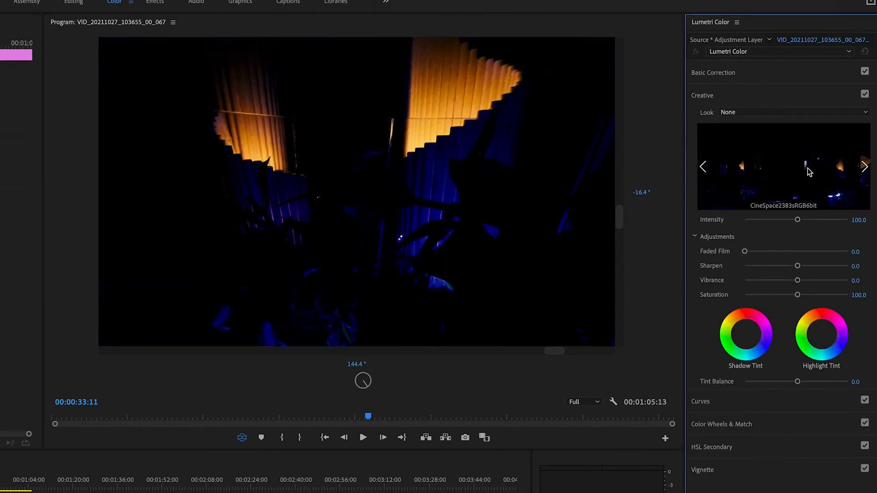
{"action": "left_click_drag", "start_coordinate": [798, 221], "coordinate": [770, 221]}
{"action": "left_click_drag", "start_coordinate": [571, 182], "coordinate": [781, 209]}
{"action": "left_click", "coordinate": [797, 220]}
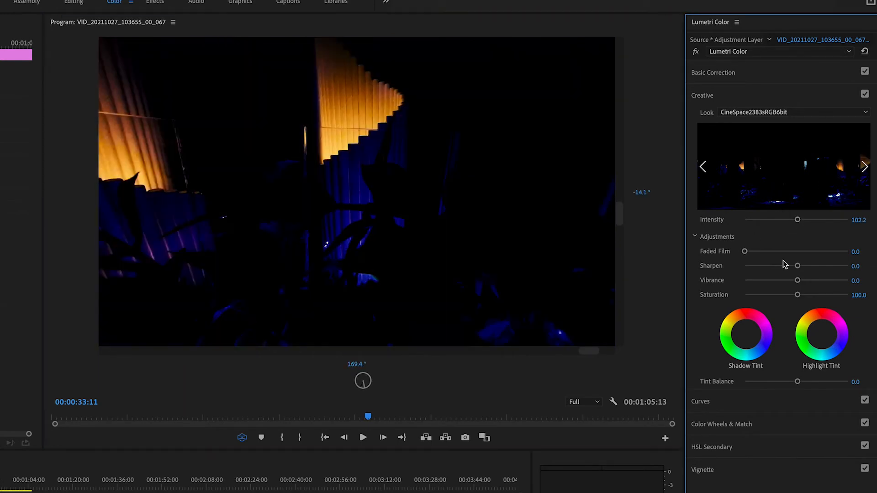
Set the adjustment layer's creative look back to None
{"action": "left_click", "coordinate": [866, 112]}
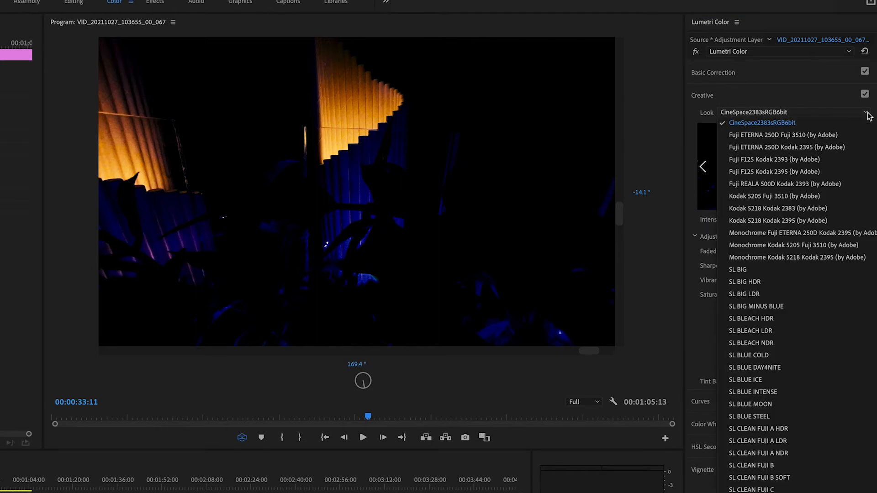
{"action": "scroll", "coordinate": [775, 136], "scroll_direction": "up", "scroll_amount": 3}
{"action": "left_click", "coordinate": [737, 123]}
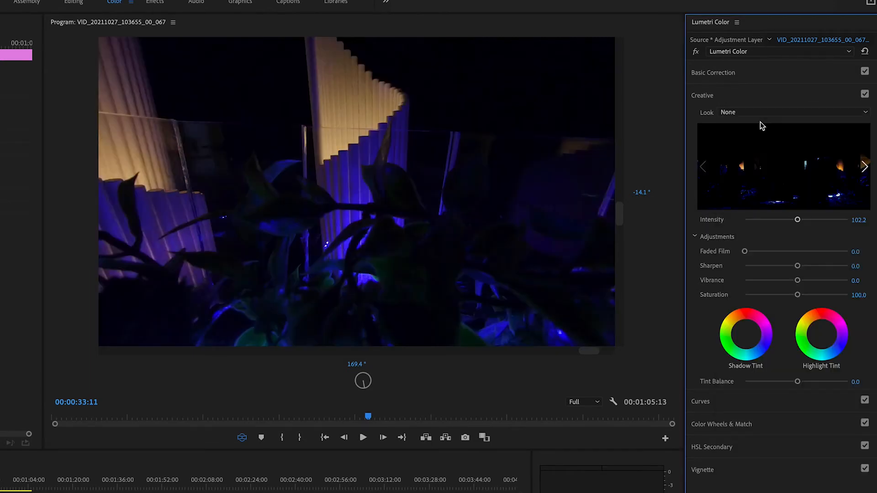
Set the Basic Correction tone: Exposure -0.1, Contrast 44.1, Highlights -9.7, Shadows -41.9, Whites 26.9 and Blacks -2.2
{"action": "left_click", "coordinate": [725, 74]}
{"action": "left_click_drag", "start_coordinate": [489, 231], "coordinate": [625, 222]}
{"action": "left_click_drag", "start_coordinate": [798, 183], "coordinate": [796, 184]}
{"action": "left_click_drag", "start_coordinate": [798, 197], "coordinate": [793, 256]}
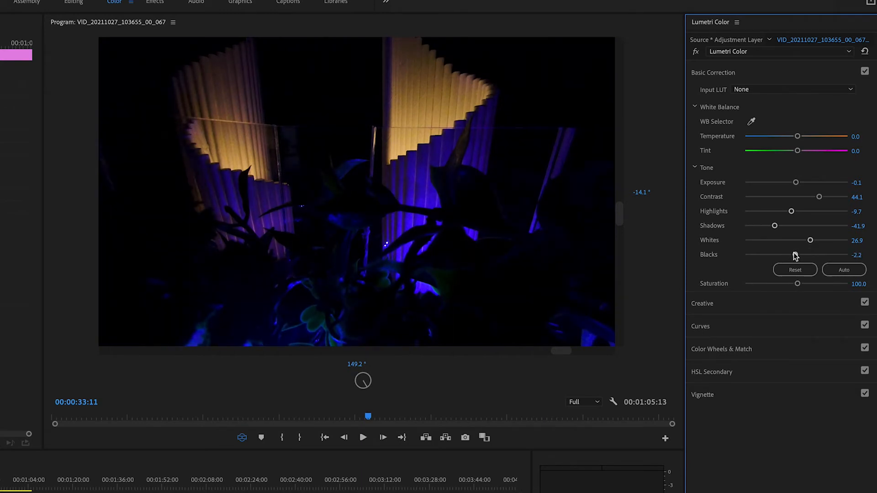
Set the white balance Temperature to 7.5 and Tint to 4.3, and raise Saturation to 120.4
{"action": "left_click_drag", "start_coordinate": [276, 86], "coordinate": [457, 166]}
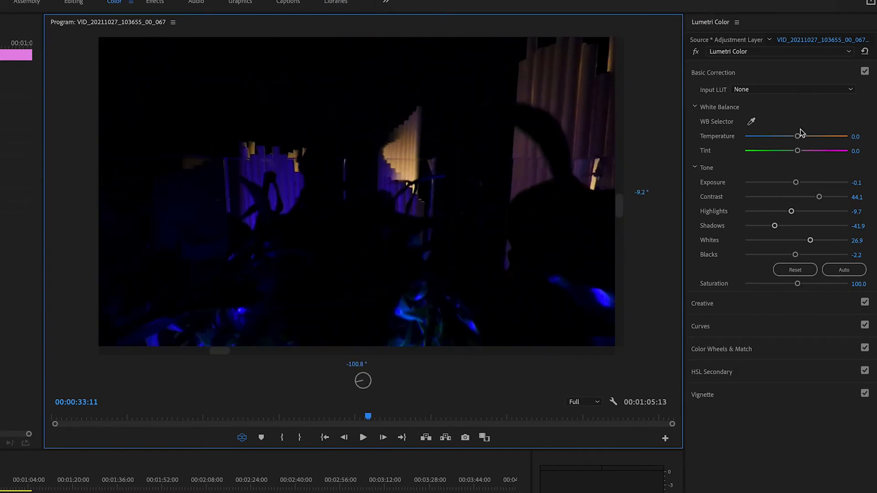
{"action": "mouse_move", "coordinate": [797, 138]}
{"action": "left_mouse_down"}
{"action": "mouse_move", "coordinate": [807, 139]}
{"action": "mouse_move", "coordinate": [787, 153]}
{"action": "mouse_move", "coordinate": [802, 152]}
{"action": "left_mouse_up"}
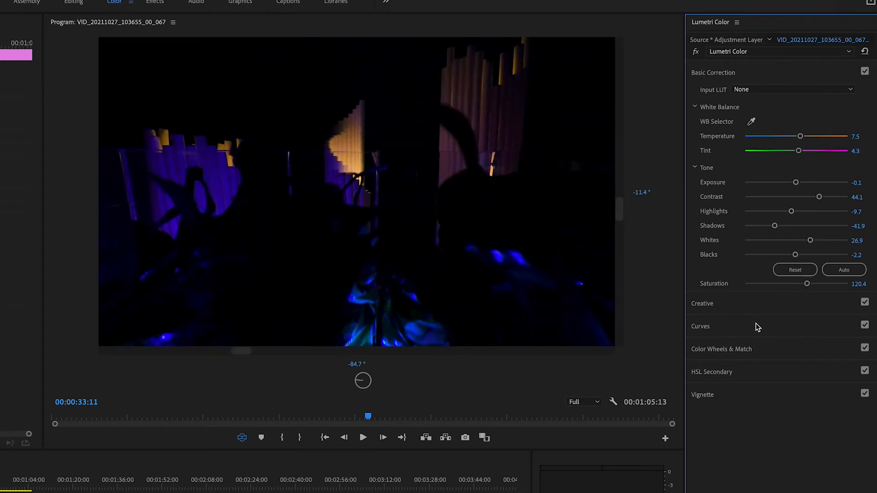
Shape the Hue vs Sat curve to lower the saturation of blue-purple hues and raise that of orange and yellow-green hues
{"action": "left_click", "coordinate": [758, 325]}
{"action": "left_click", "coordinate": [780, 171]}
{"action": "left_click_drag", "start_coordinate": [771, 407], "coordinate": [814, 390]}
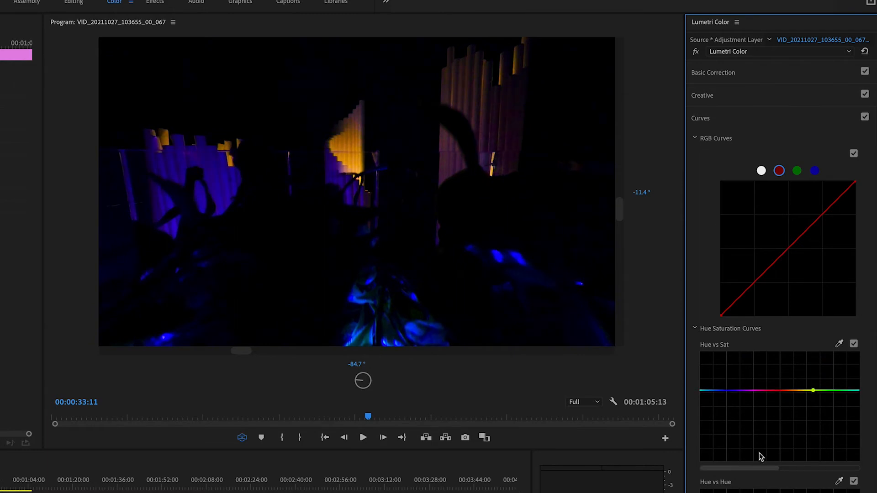
{"action": "left_click_drag", "start_coordinate": [732, 391], "coordinate": [741, 438]}
{"action": "left_click_drag", "start_coordinate": [816, 393], "coordinate": [797, 388]}
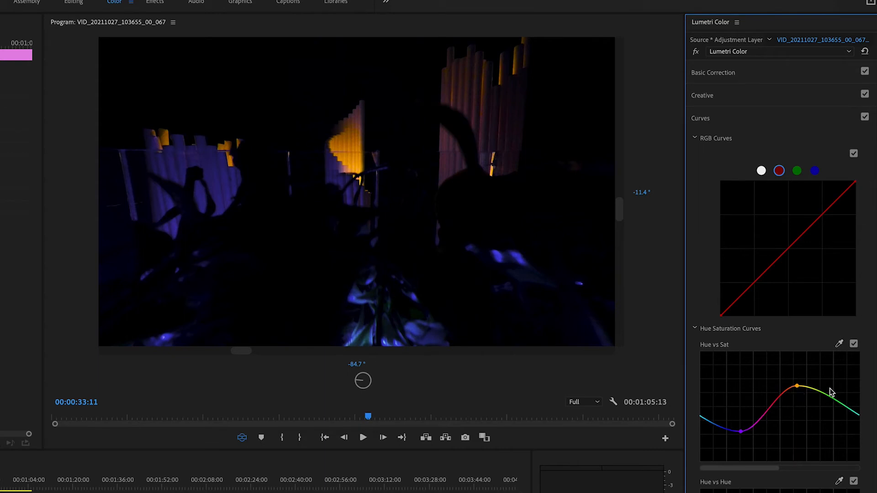
{"action": "mouse_move", "coordinate": [811, 388]}
{"action": "left_mouse_down"}
{"action": "mouse_move", "coordinate": [832, 367]}
{"action": "mouse_move", "coordinate": [807, 376]}
{"action": "mouse_move", "coordinate": [818, 375]}
{"action": "left_mouse_up"}
{"action": "left_click_drag", "start_coordinate": [817, 277], "coordinate": [798, 279]}
Shape the Hue vs Hue curve by raising a magenta point slightly and lowering a yellow point
{"action": "mouse_move", "coordinate": [758, 446]}
{"action": "left_mouse_down"}
{"action": "mouse_move", "coordinate": [758, 420]}
{"action": "mouse_move", "coordinate": [755, 467]}
{"action": "mouse_move", "coordinate": [758, 441]}
{"action": "left_mouse_up"}
{"action": "mouse_move", "coordinate": [812, 441]}
{"action": "left_mouse_down"}
{"action": "mouse_move", "coordinate": [809, 464]}
{"action": "mouse_move", "coordinate": [811, 417]}
{"action": "mouse_move", "coordinate": [807, 454]}
{"action": "left_mouse_up"}
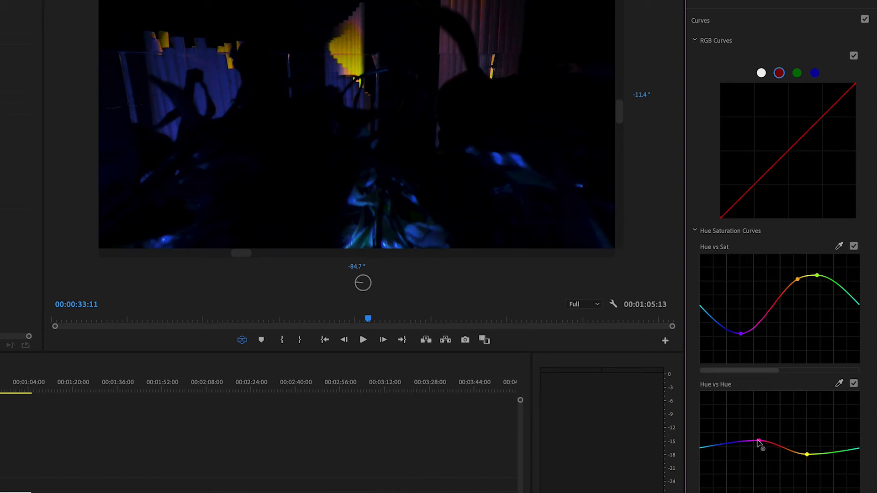
{"action": "left_click_drag", "start_coordinate": [760, 442], "coordinate": [762, 425]}
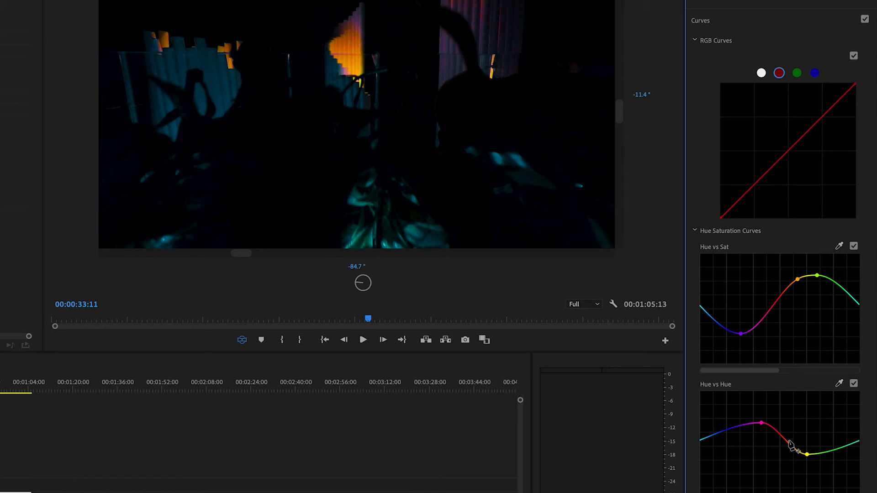
{"action": "mouse_move", "coordinate": [762, 424]}
{"action": "left_mouse_down"}
{"action": "mouse_move", "coordinate": [761, 442]}
{"action": "mouse_move", "coordinate": [768, 427]}
{"action": "left_mouse_up"}
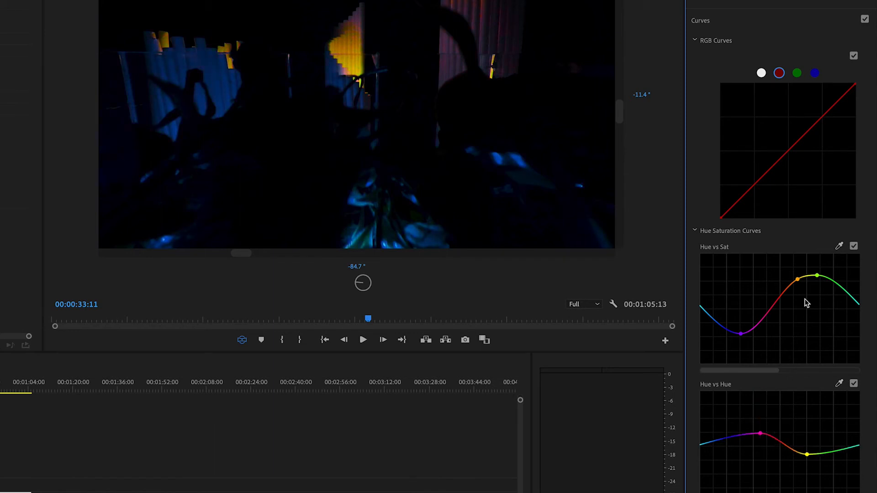
Shift the orange point on the Hue vs Sat curve slightly toward red and check the scene around the lights
{"action": "mouse_move", "coordinate": [798, 283]}
{"action": "left_mouse_down"}
{"action": "mouse_move", "coordinate": [799, 293]}
{"action": "mouse_move", "coordinate": [794, 281]}
{"action": "left_mouse_up"}
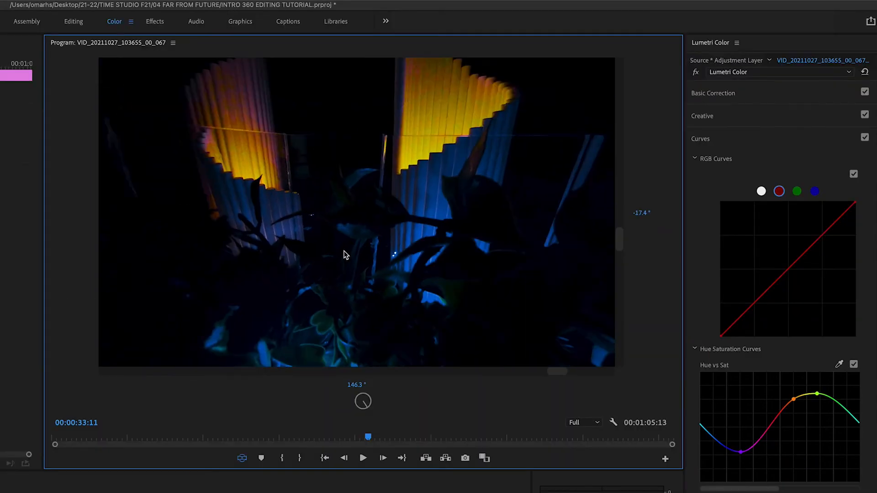
{"action": "left_click_drag", "start_coordinate": [345, 135], "coordinate": [470, 83]}
{"action": "left_click_drag", "start_coordinate": [470, 202], "coordinate": [494, 172]}
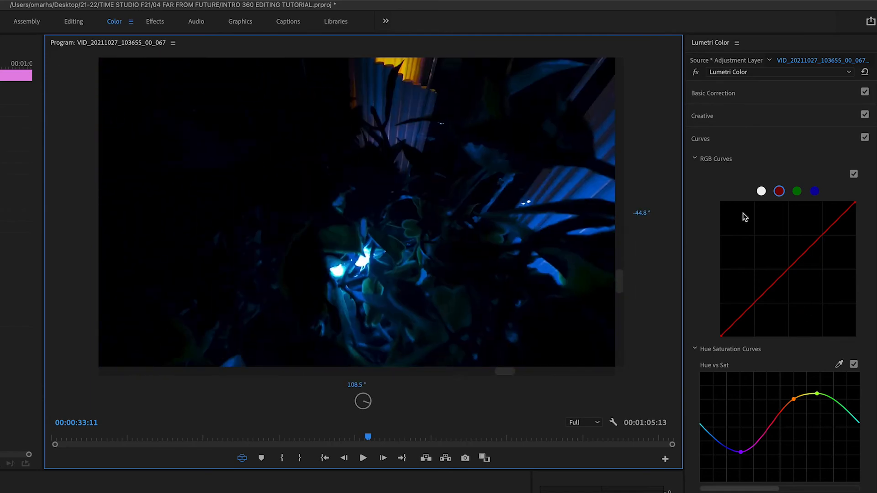
Shape the white RGB curve into a gentle S by raising the highlights and lowering the shadows
{"action": "left_click", "coordinate": [760, 198]}
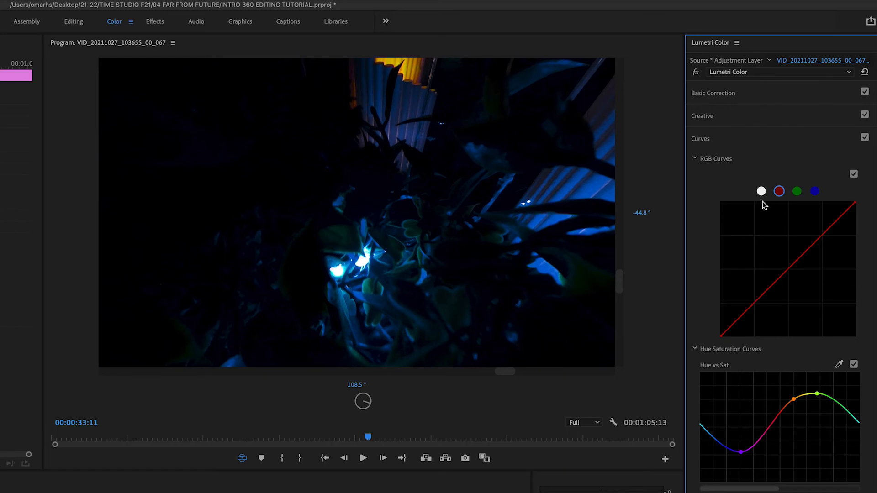
{"action": "left_click", "coordinate": [762, 192]}
{"action": "left_click_drag", "start_coordinate": [771, 297], "coordinate": [771, 290]}
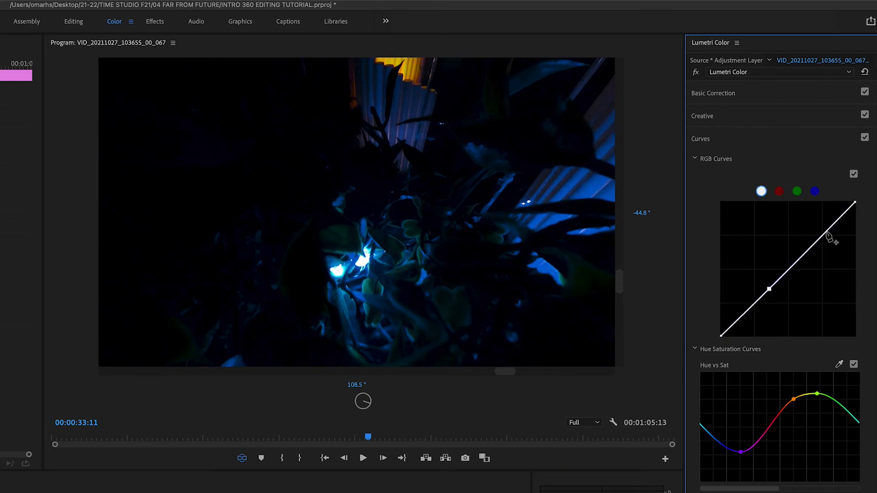
{"action": "left_click_drag", "start_coordinate": [825, 230], "coordinate": [821, 227]}
{"action": "left_click_drag", "start_coordinate": [770, 289], "coordinate": [772, 290]}
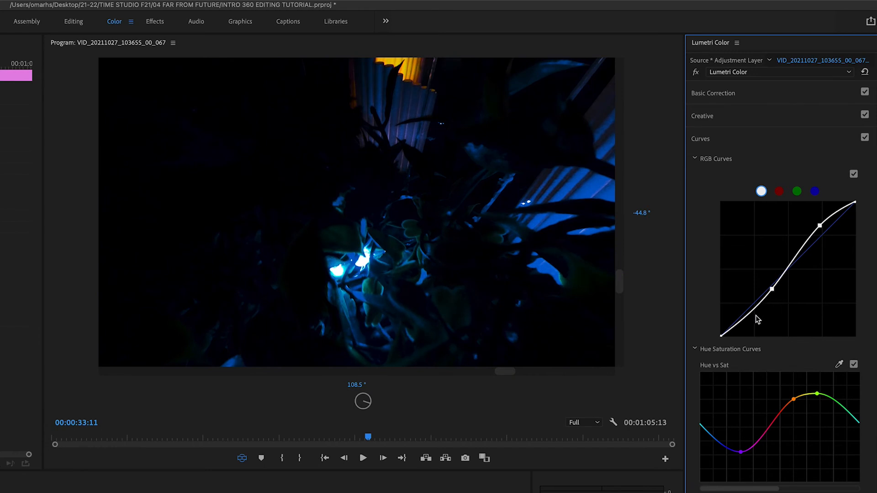
{"action": "left_click_drag", "start_coordinate": [750, 313], "coordinate": [749, 315]}
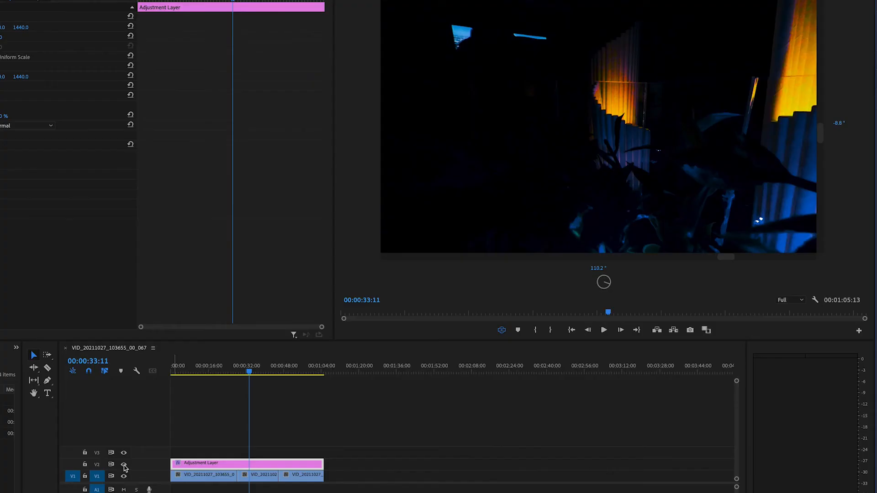
Toggle the V2 adjustment layer's visibility repeatedly to compare the footage with and without the color grade
{"action": "left_click", "coordinate": [124, 465]}
{"action": "left_click", "coordinate": [124, 465]}
{"action": "left_click", "coordinate": [123, 465]}
{"action": "left_click", "coordinate": [124, 465]}
{"action": "left_click", "coordinate": [124, 465]}
{"action": "left_click", "coordinate": [124, 465]}
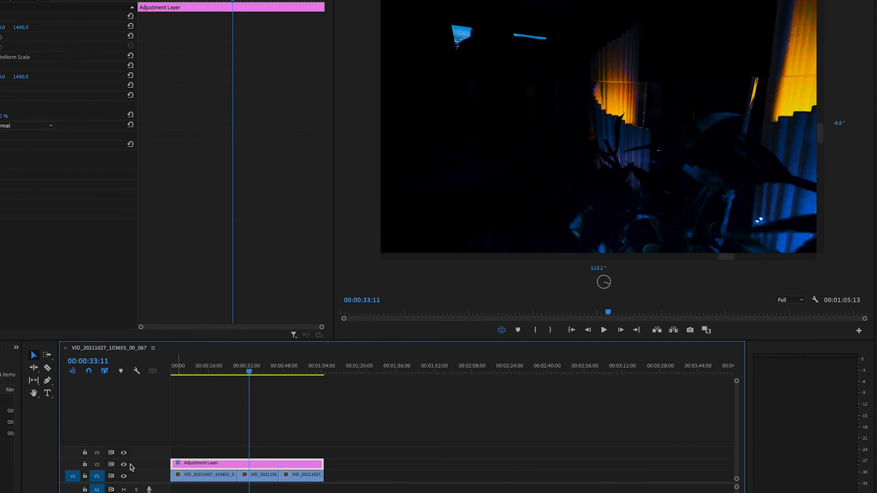
{"action": "left_click", "coordinate": [124, 465]}
{"action": "left_click", "coordinate": [123, 465]}
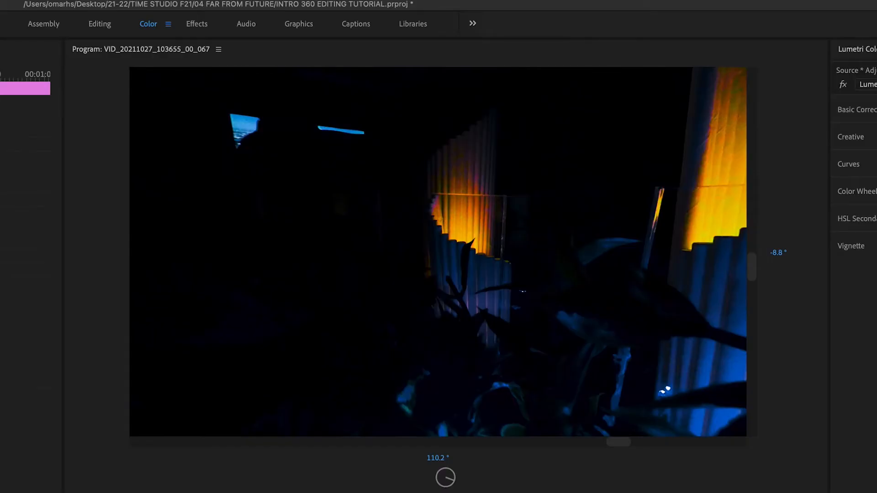
Inspect other directions of the 360° scene with the V2 color grade shown and hidden
{"action": "left_click_drag", "start_coordinate": [490, 296], "coordinate": [261, 272]}
{"action": "left_click_drag", "start_coordinate": [425, 249], "coordinate": [380, 348]}
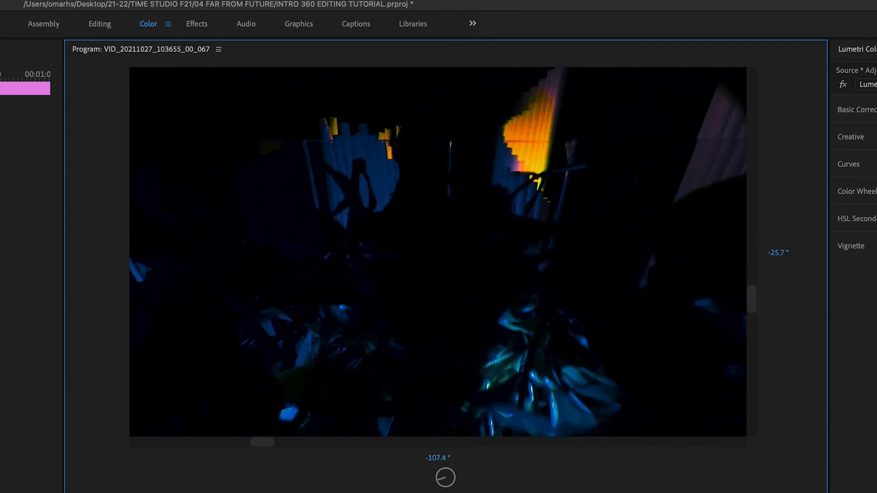
{"action": "left_click", "coordinate": [124, 491]}
{"action": "left_click_drag", "start_coordinate": [626, 169], "coordinate": [415, 188]}
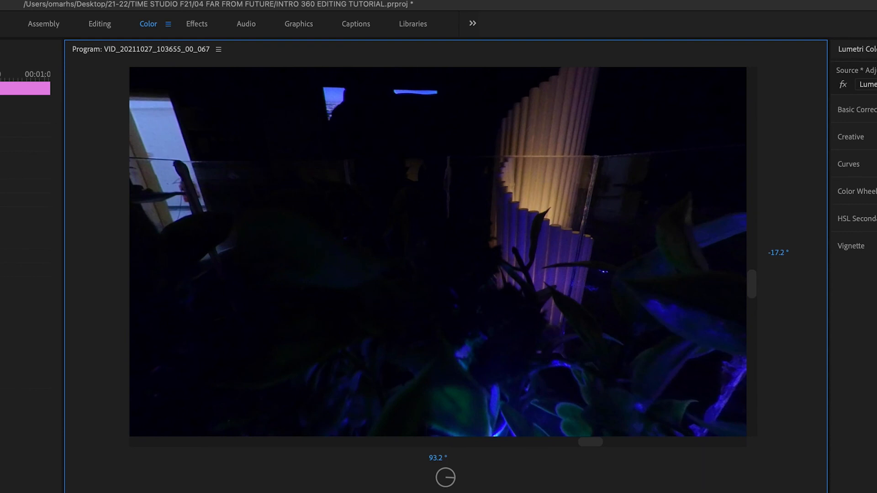
{"action": "left_click_drag", "start_coordinate": [498, 300], "coordinate": [470, 325]}
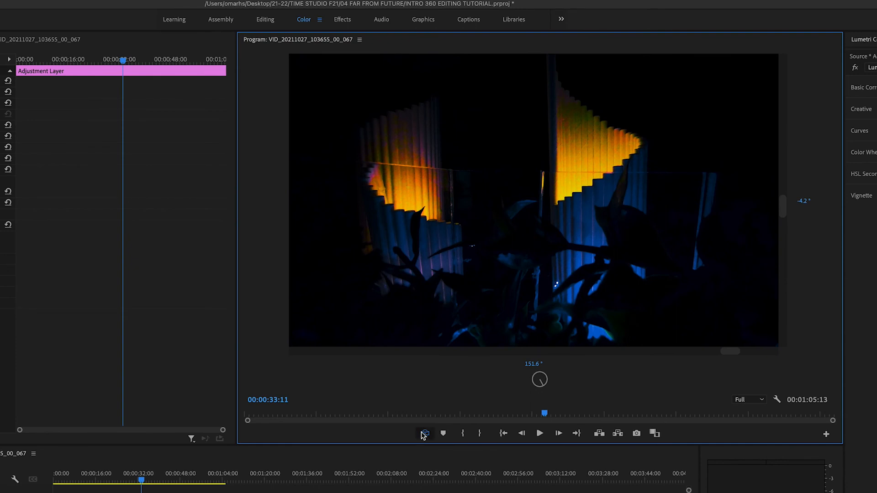
Switch the Program monitor to the flat equirectangular image and back to the VR view
{"action": "left_click", "coordinate": [424, 433]}
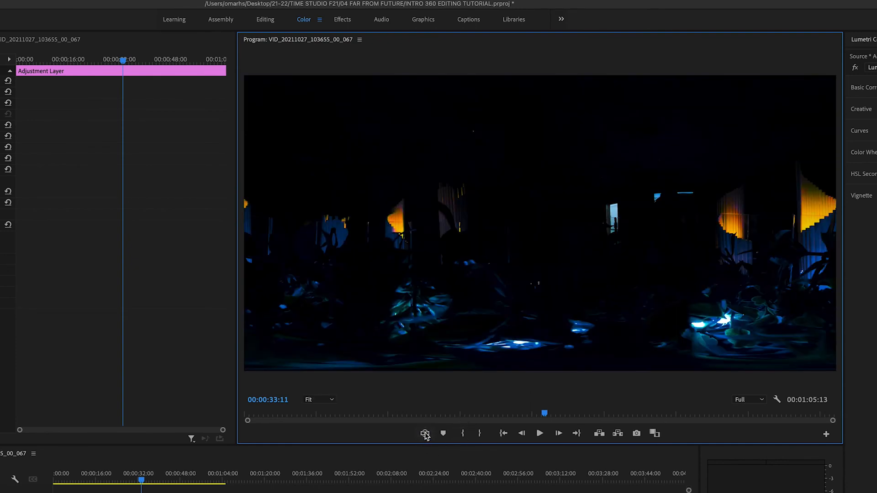
{"action": "left_click", "coordinate": [425, 434]}
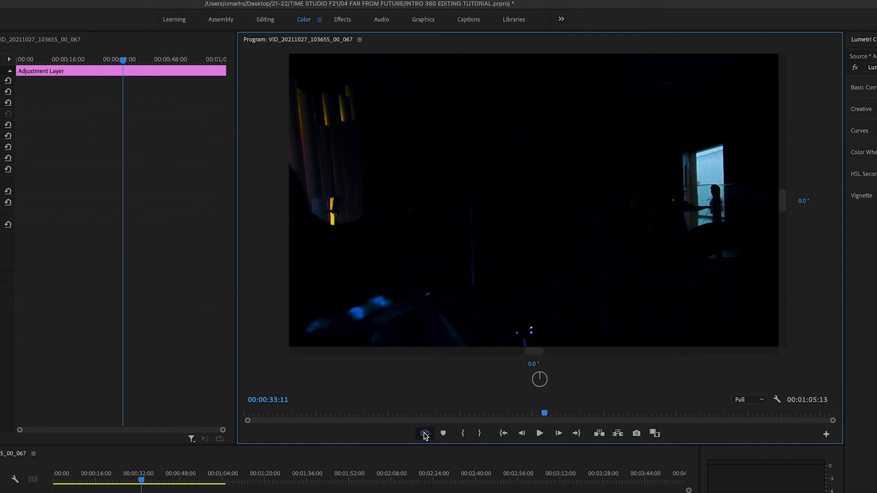
Mark an In-to-Out range spanning all the edited clips and return the playhead to 00:00:00:00
{"action": "left_click_drag", "start_coordinate": [500, 215], "coordinate": [434, 247]}
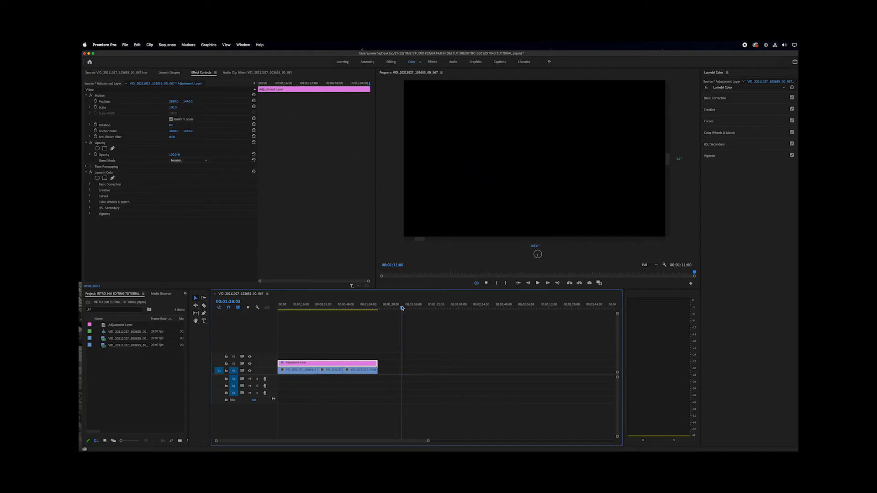
{"action": "left_click_drag", "start_coordinate": [402, 309], "coordinate": [398, 310]}
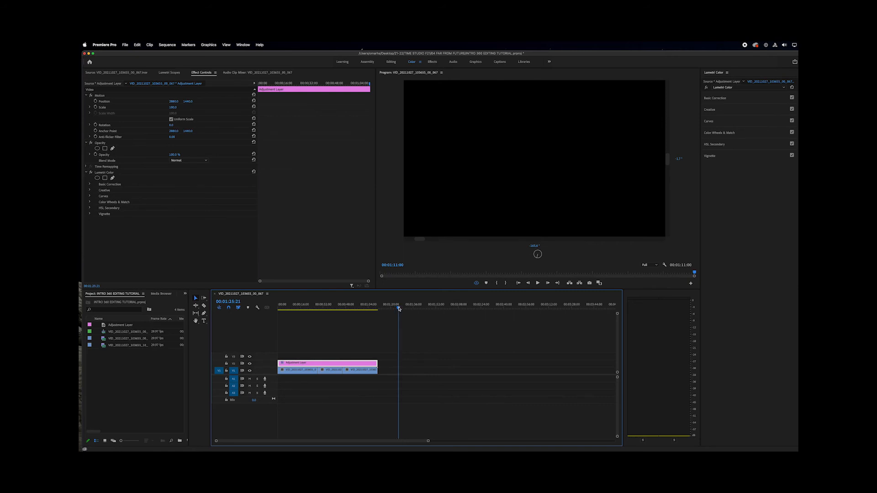
{"action": "left_click", "coordinate": [378, 307]}
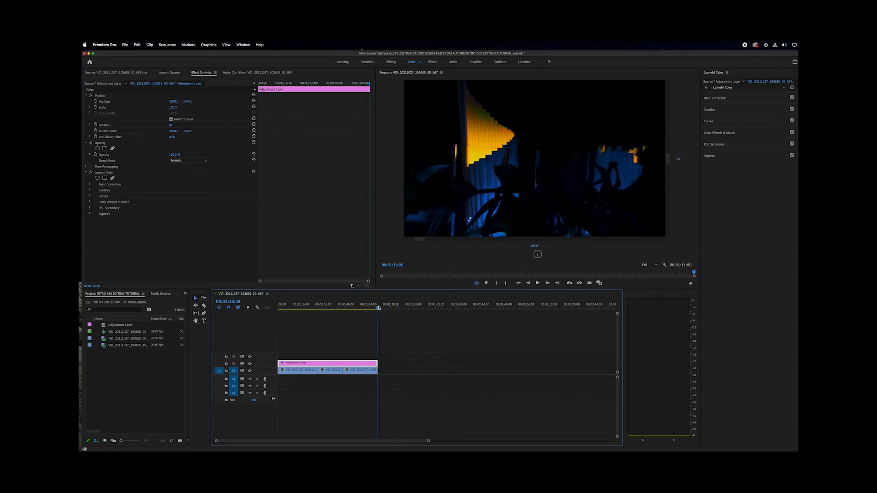
{"action": "key", "text": "x"}
{"action": "left_click_drag", "start_coordinate": [283, 307], "coordinate": [262, 306]}
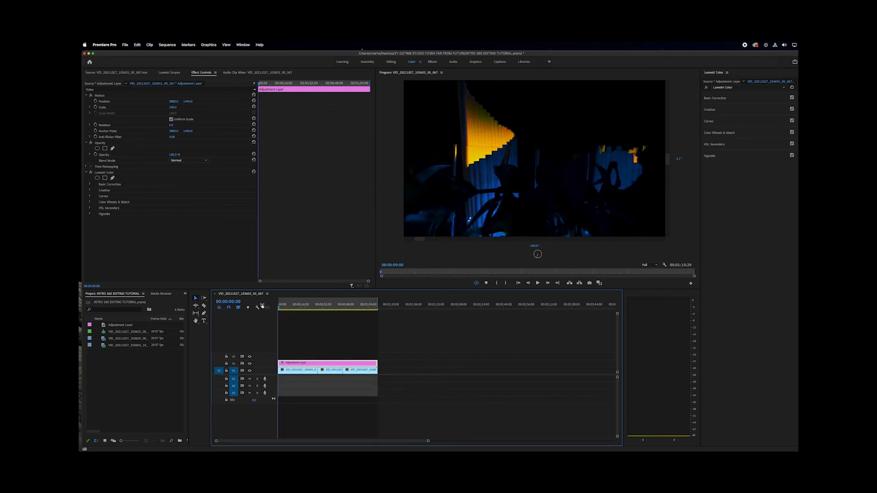
{"action": "left_click", "coordinate": [311, 392]}
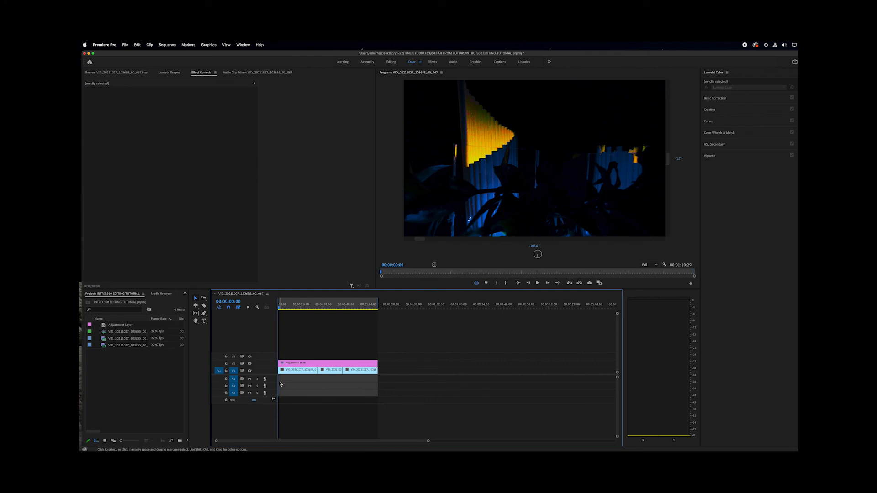
Open the media export settings for the marked range, keeping H.264 as the format
{"action": "left_click", "coordinate": [125, 45]}
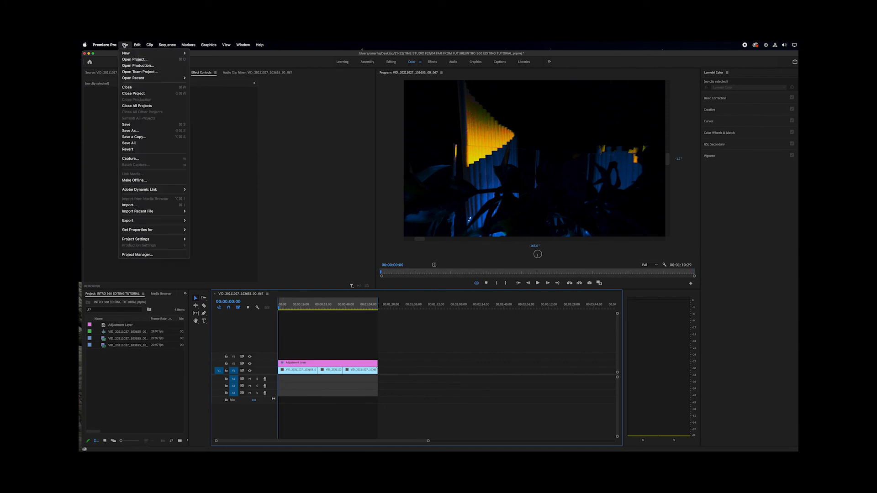
{"action": "mouse_move", "coordinate": [151, 220]}
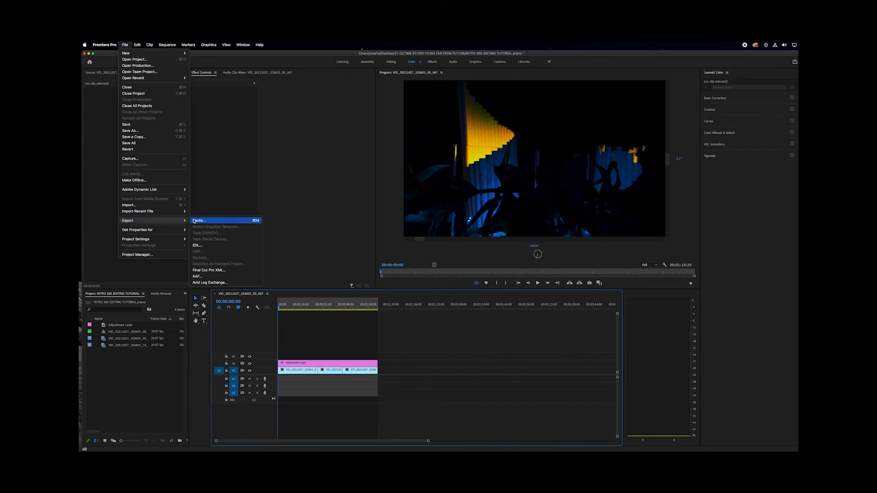
{"action": "left_click", "coordinate": [193, 221]}
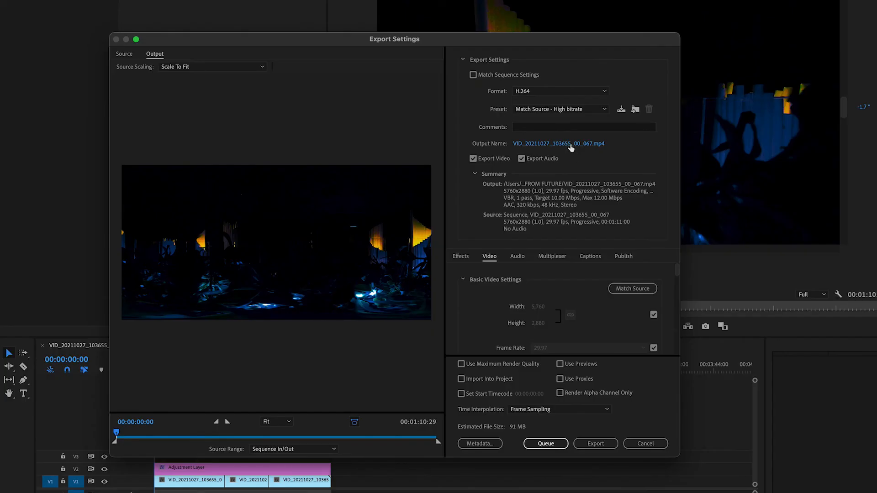
{"action": "left_click", "coordinate": [538, 91]}
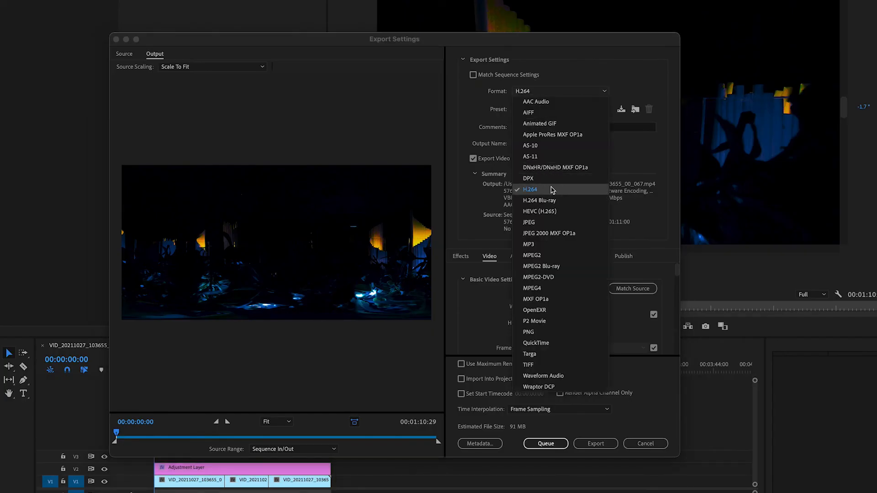
{"action": "left_click", "coordinate": [625, 95]}
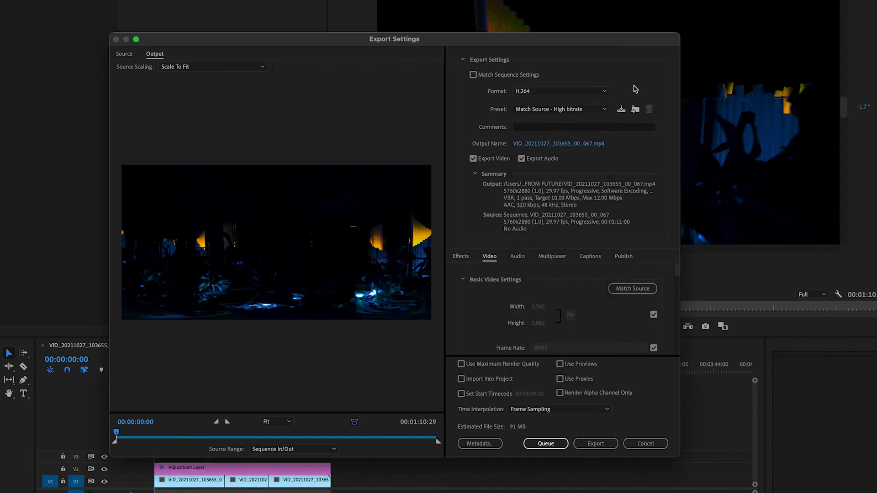
Name the output file YOUR NAMES_TITLE OF THE FILM_TSF21 and save it as an MP4 in the 04 FAR FROM FUTURE folder
{"action": "left_click", "coordinate": [550, 144]}
{"action": "type", "text": "YOUR NAMES_TITLE OF THE FILM"}
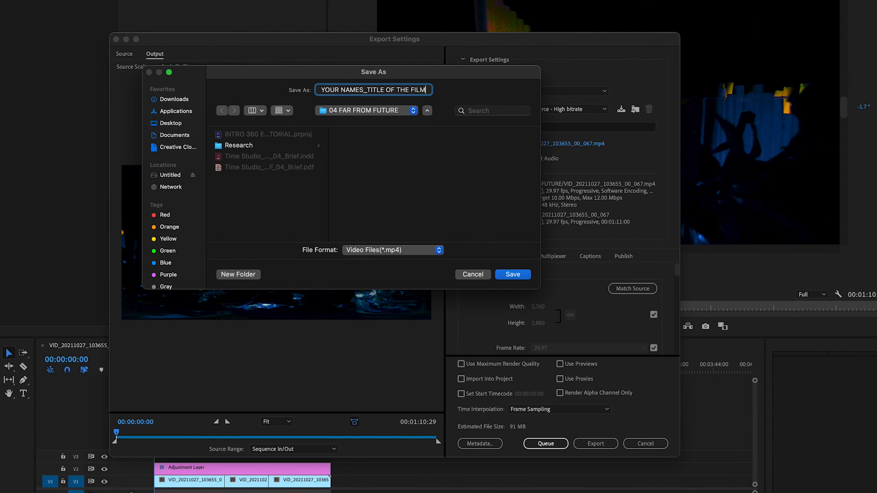
{"action": "type", "text": "_TS"}
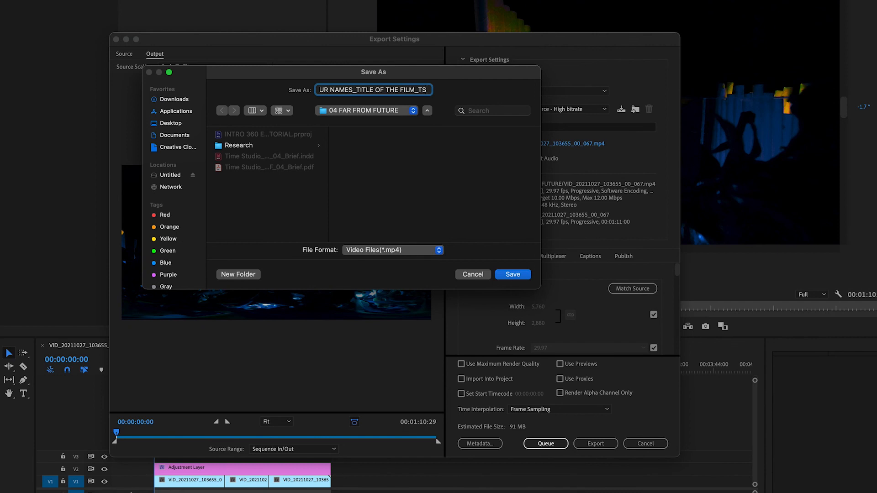
{"action": "type", "text": "F21"}
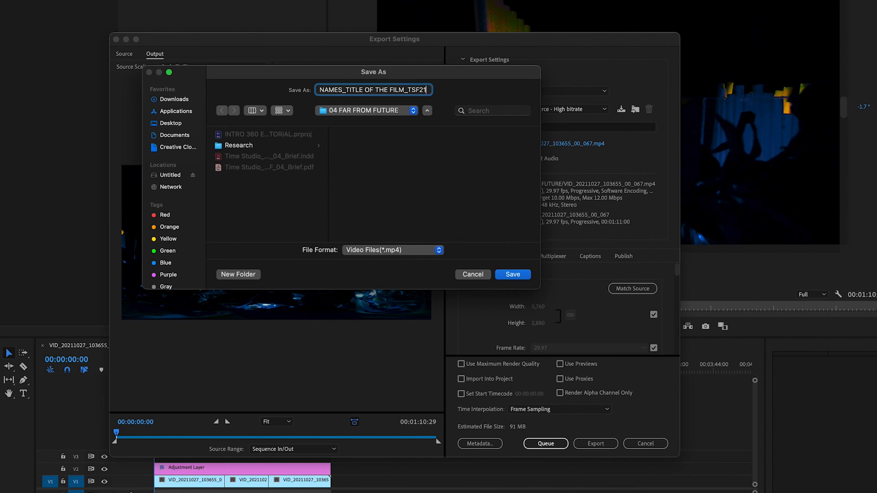
{"action": "left_click", "coordinate": [511, 274]}
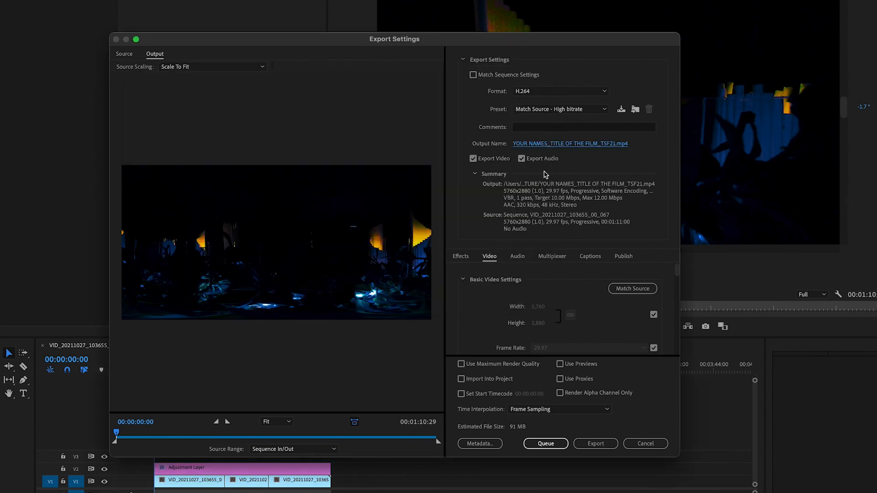
Set both the target bitrate and the maximum bitrate of the export to 80 Mbps
{"action": "scroll", "coordinate": [563, 336], "scroll_direction": "down", "scroll_amount": 10}
{"action": "scroll", "coordinate": [655, 305], "scroll_direction": "up", "scroll_amount": 2}
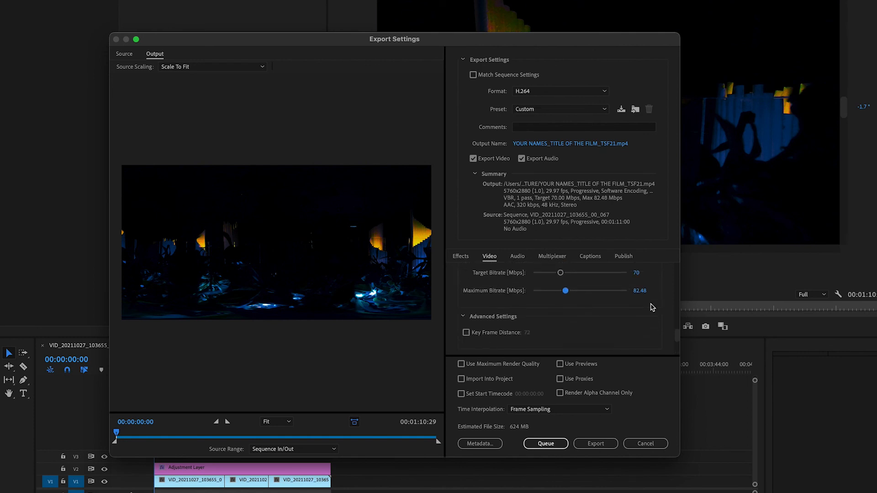
{"action": "left_click", "coordinate": [638, 273]}
{"action": "type", "text": "80"}
{"action": "key", "text": "Return"}
{"action": "left_click", "coordinate": [638, 291]}
{"action": "type", "text": "79.9"}
{"action": "key", "text": "Return"}
Review the export's VR video settings, start exporting the sequence and cancel the encoding while it runs
{"action": "scroll", "coordinate": [662, 312], "scroll_direction": "up", "scroll_amount": 1}
{"action": "scroll", "coordinate": [659, 307], "scroll_direction": "down", "scroll_amount": 5}
{"action": "left_click", "coordinate": [594, 445]}
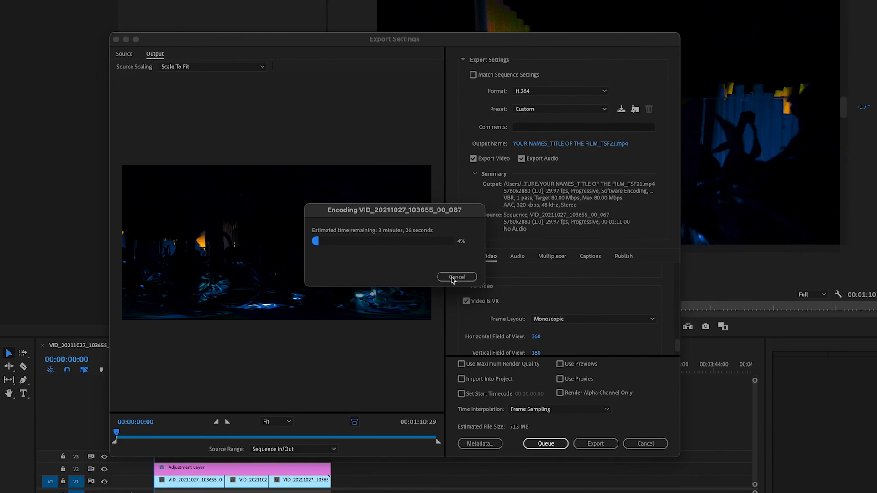
{"action": "left_click", "coordinate": [452, 277]}
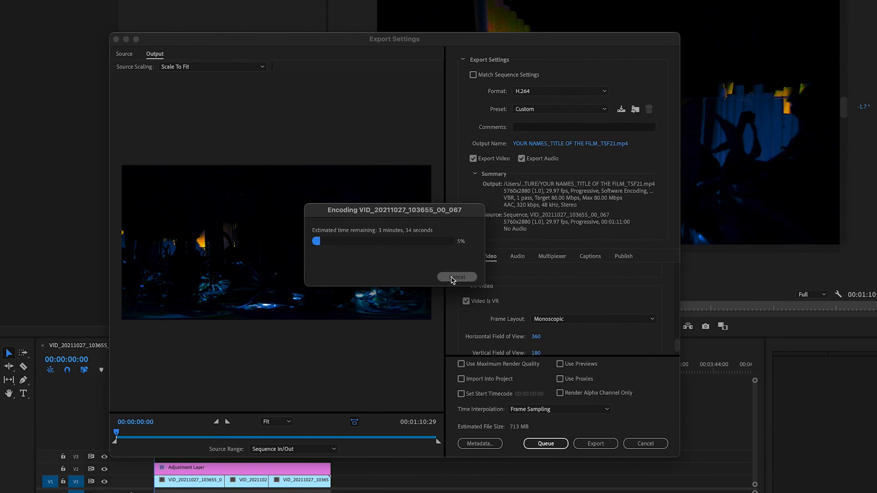